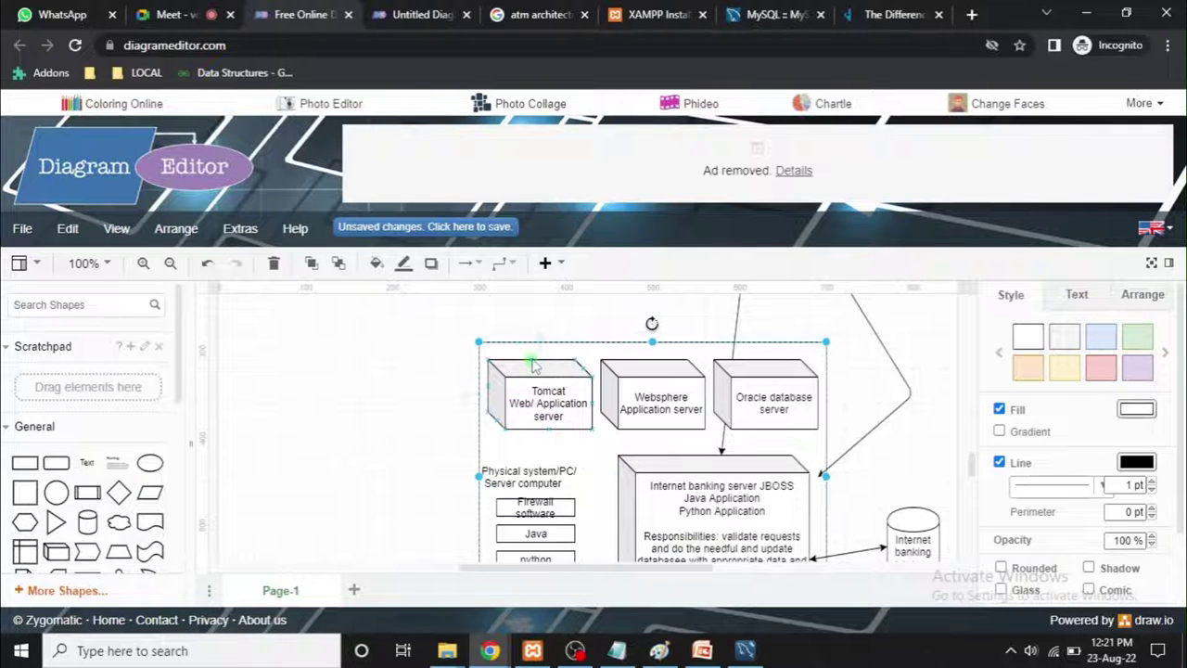
Step: Draw an upward arrow from the Tomcat server box and label it 'port 8080'
left_click_drag(534, 367, 530, 316)
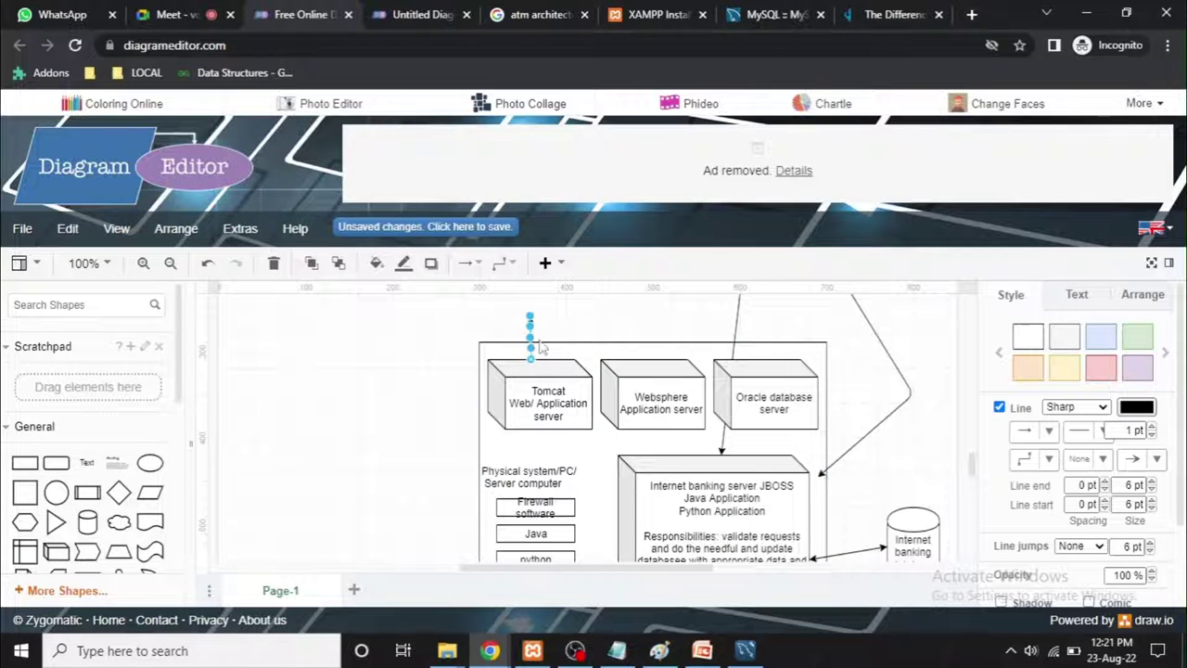
double_click(538, 336)
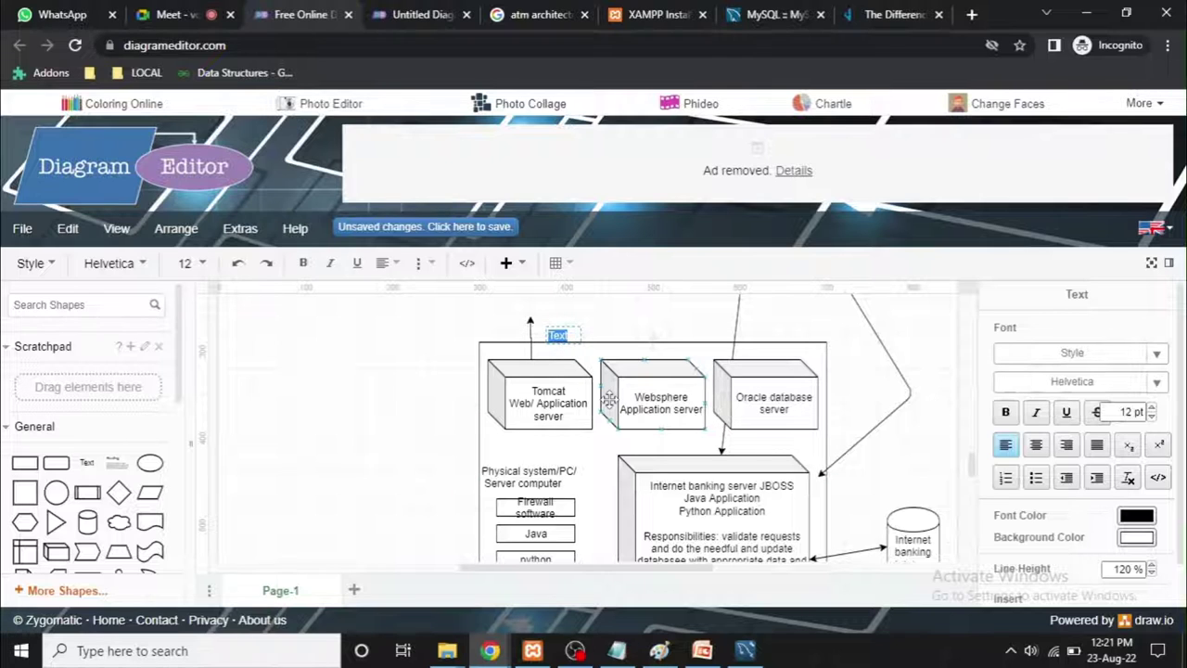
type("a")
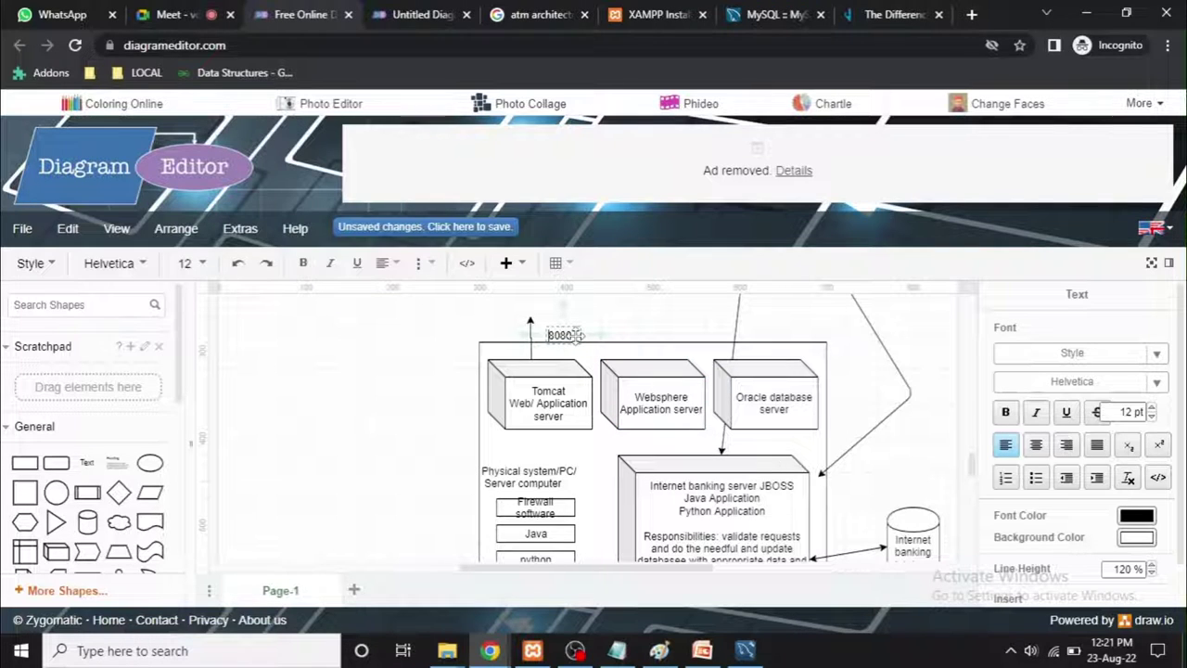
type("port")
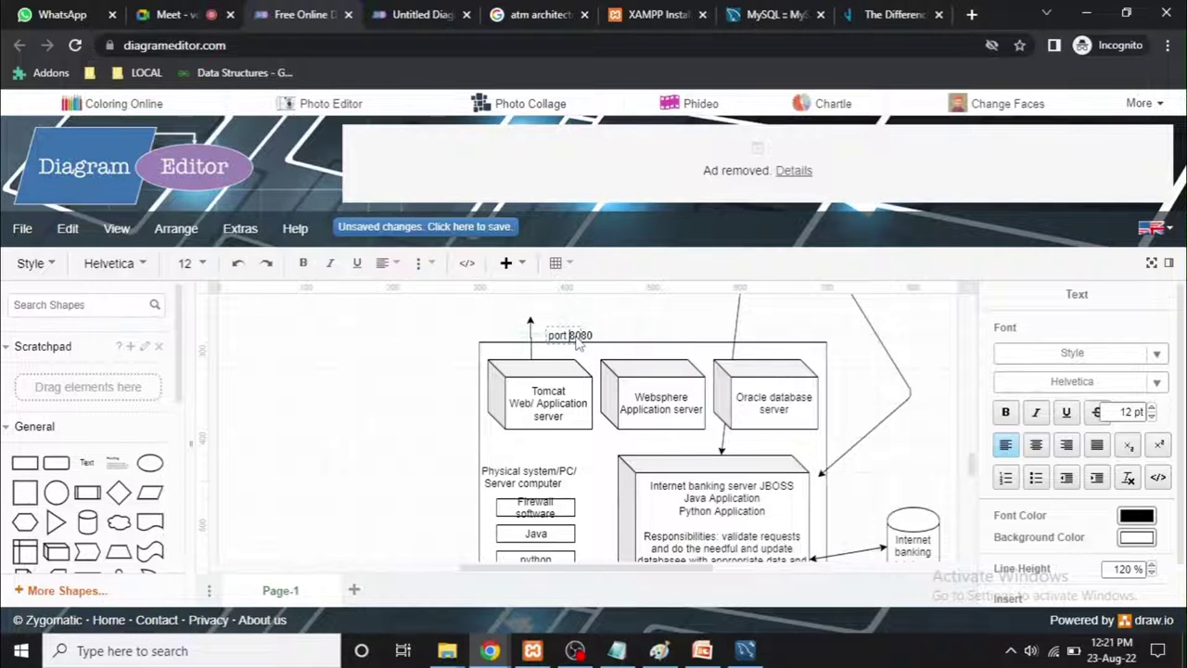
left_click(670, 336)
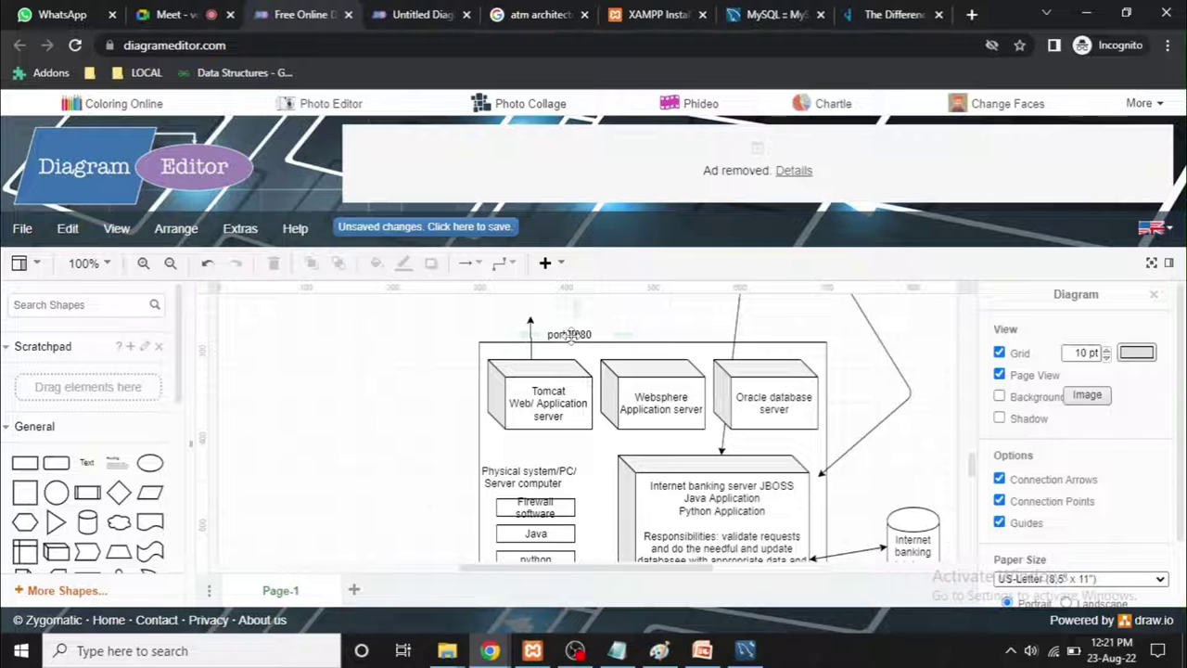
Step: Nudge the port 8080 label into place beside the arrow, then select the Tomcat box
left_click(560, 339)
left_click_drag(560, 340, 560, 332)
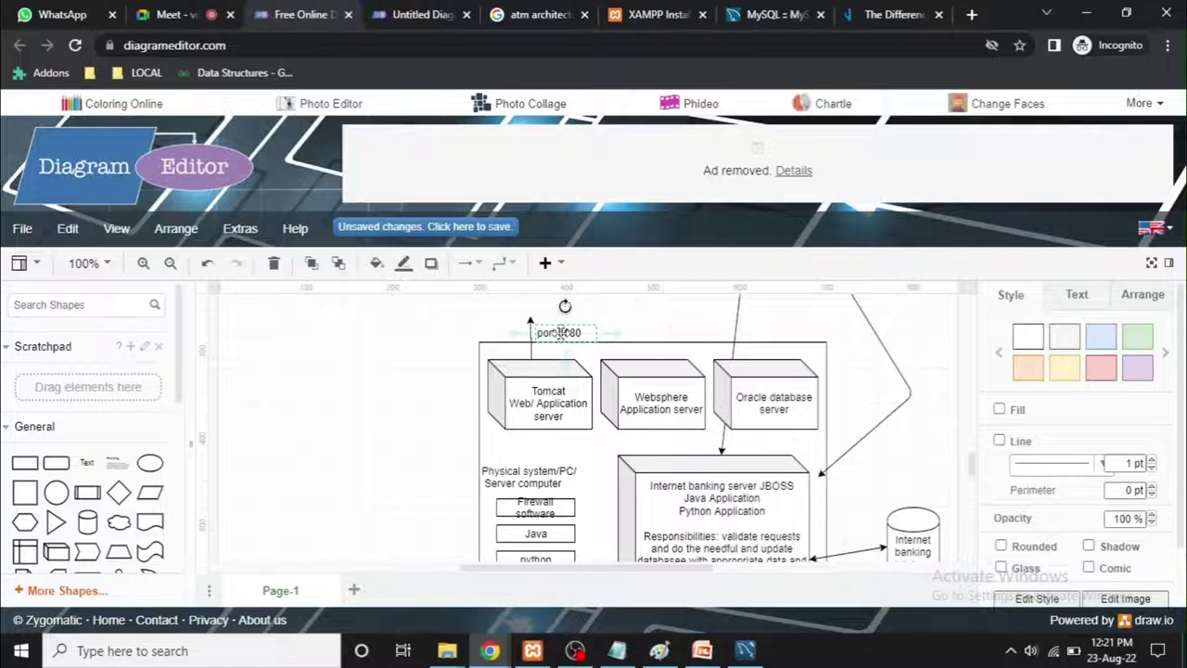
left_click(547, 405)
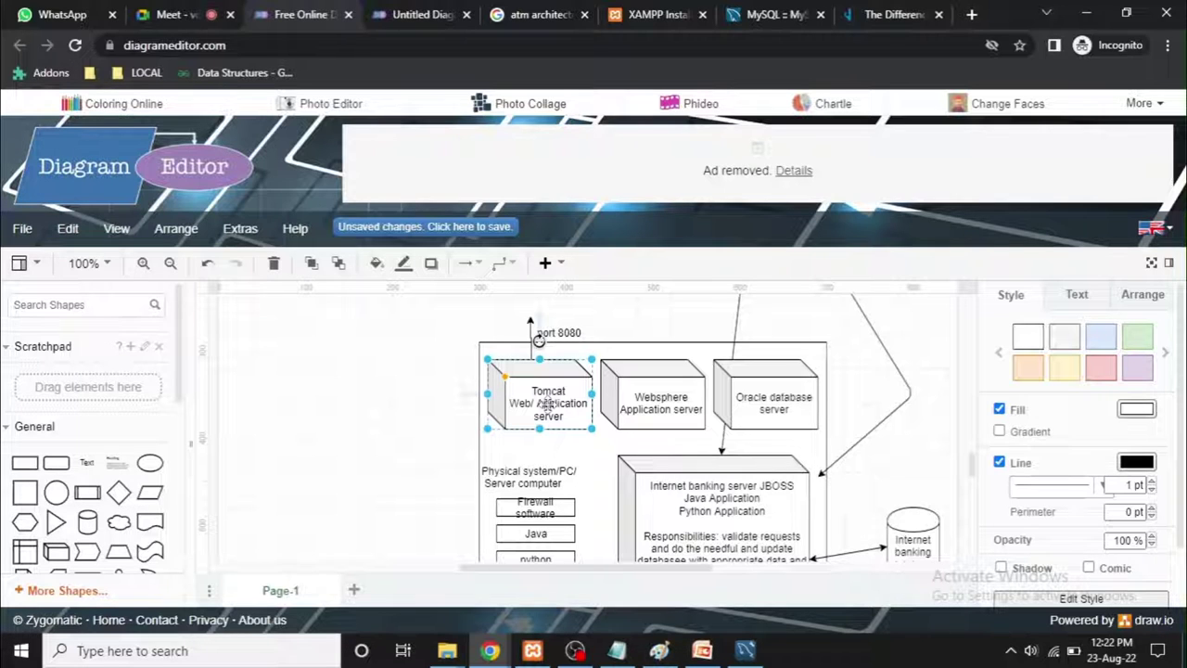
Step: Shorten the Websphere Application server box from its top edge
left_click(654, 399)
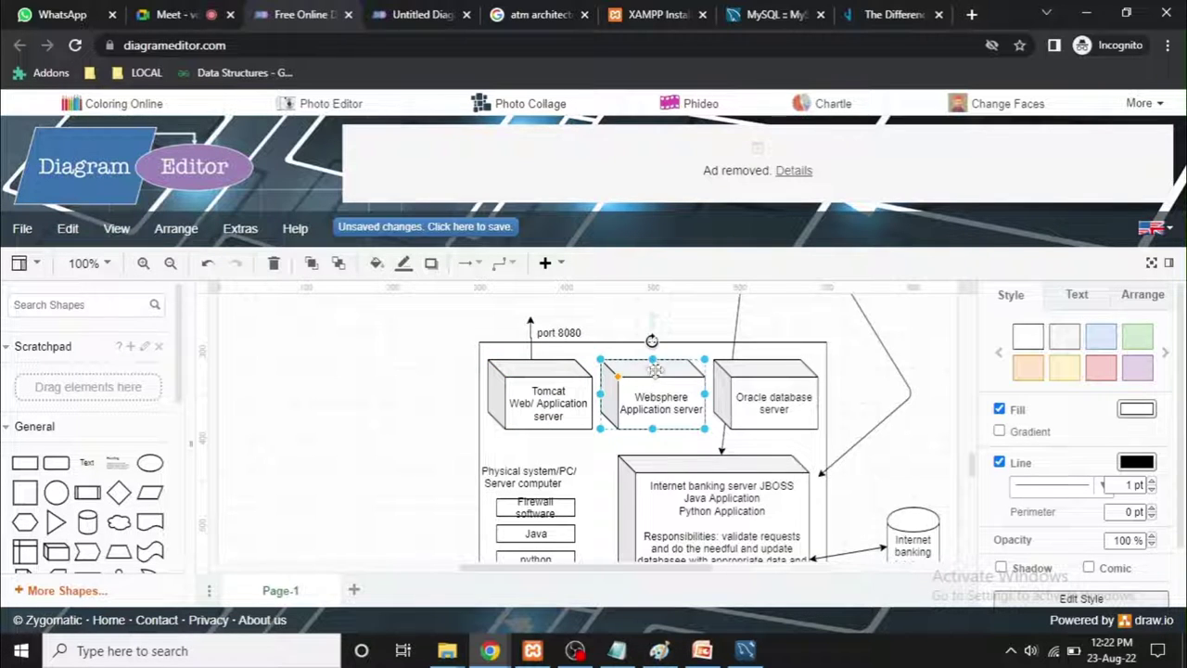
mouse_move(652, 359)
left_mouse_down()
mouse_move(652, 321)
mouse_move(653, 369)
left_mouse_up()
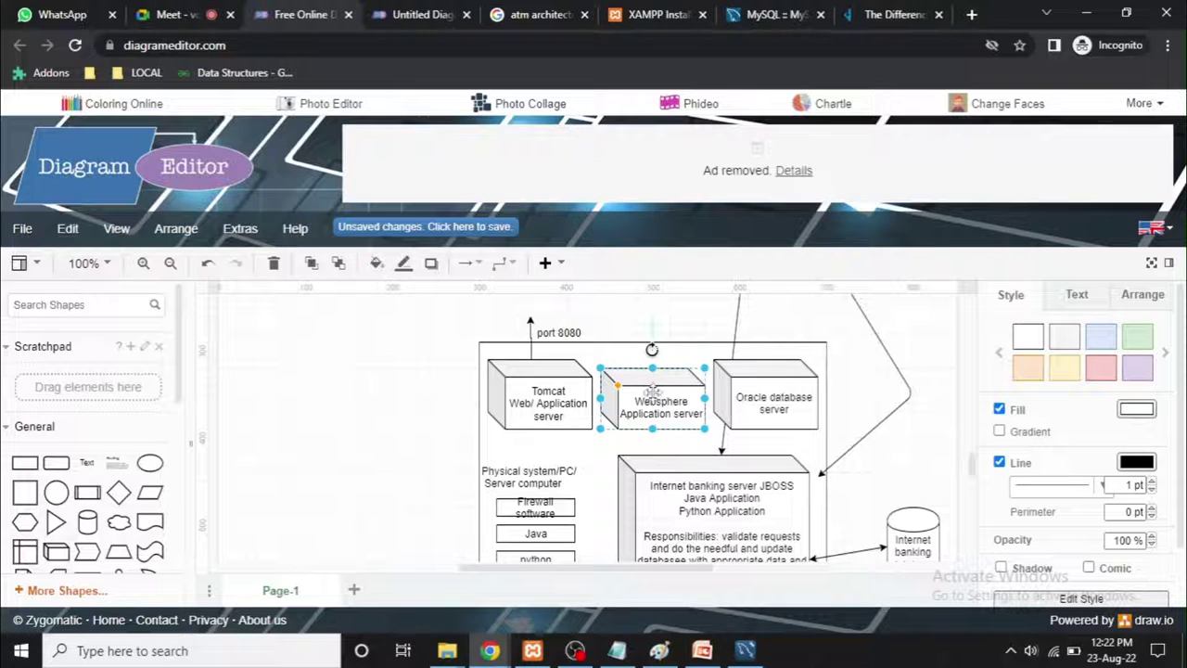
left_click(647, 325)
Step: Draw an upward arrow from the Websphere box and start labelling it 'port:'
left_click_drag(643, 378, 643, 308)
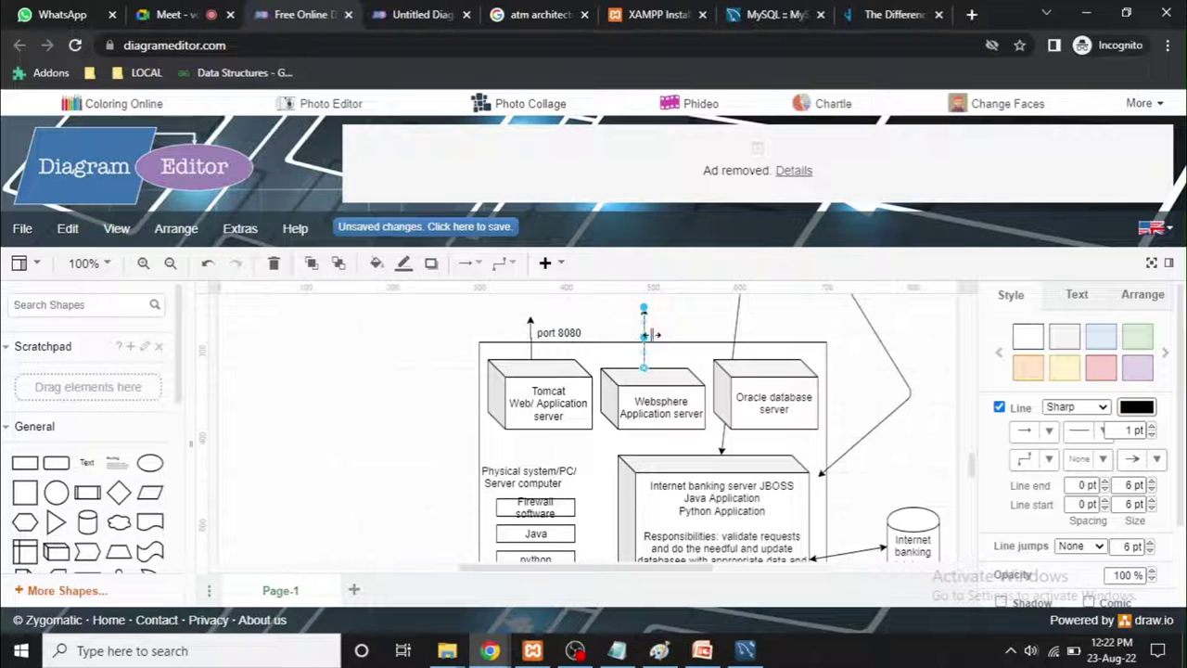
double_click(663, 340)
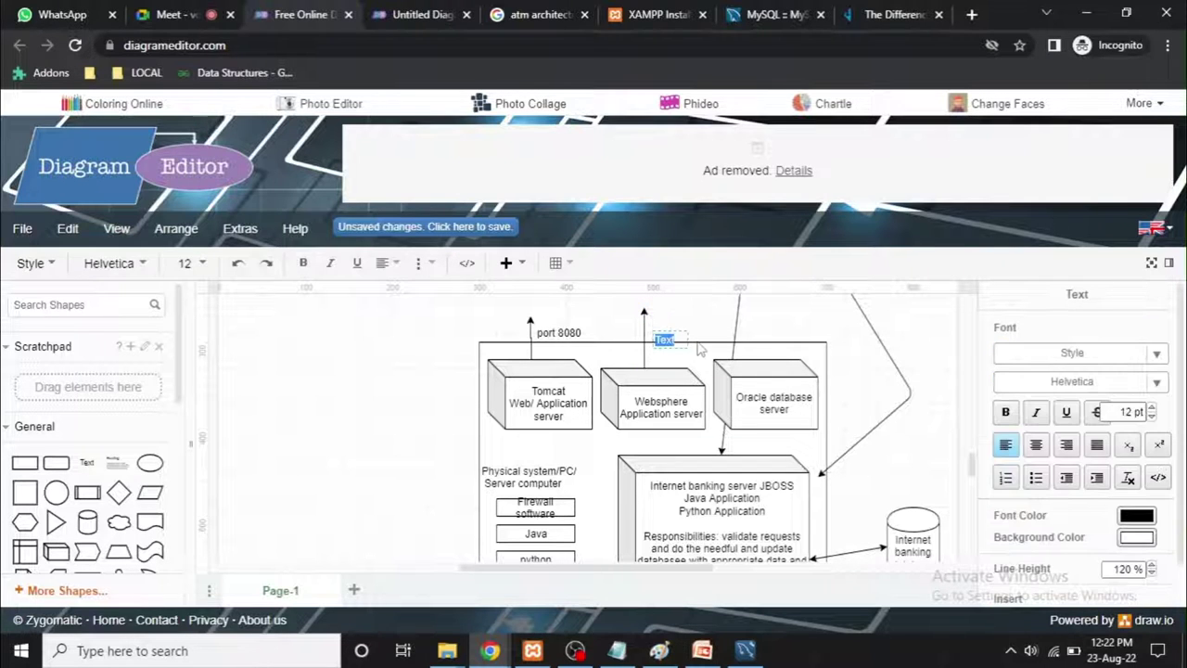
type("PORT")
key("BackSpace")
key("BackSpace")
type(": 8090")
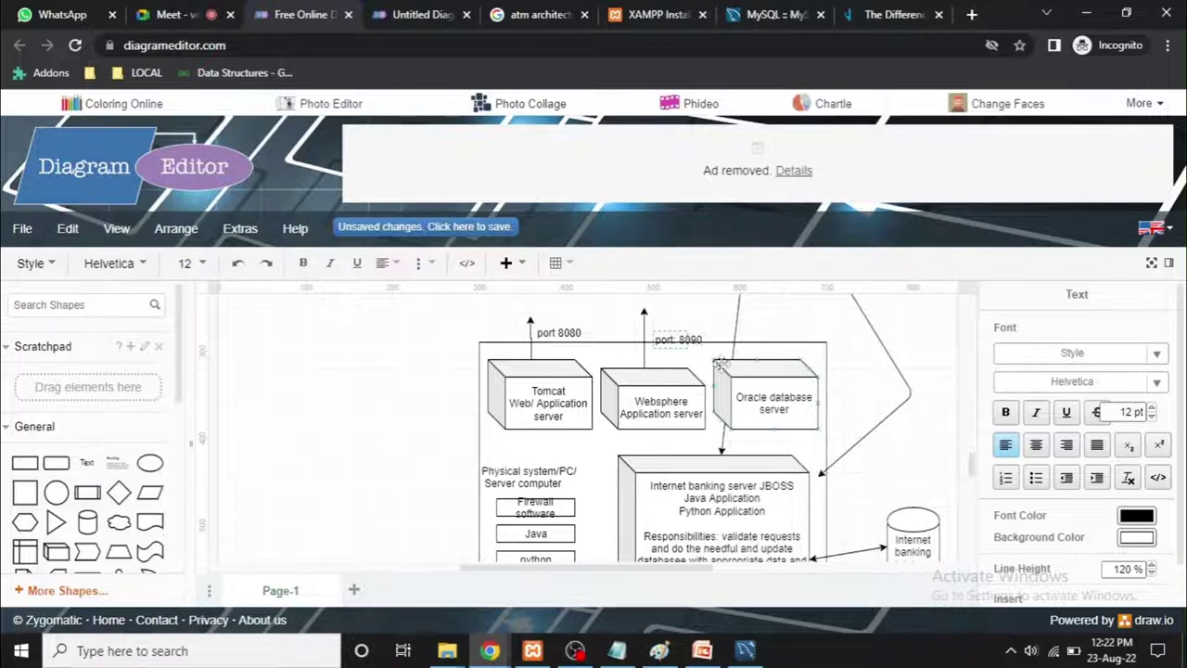
Step: Draw an upward arrow from the Oracle database server and label it 'port 3060'
left_click(791, 396)
left_click_drag(759, 364, 757, 309)
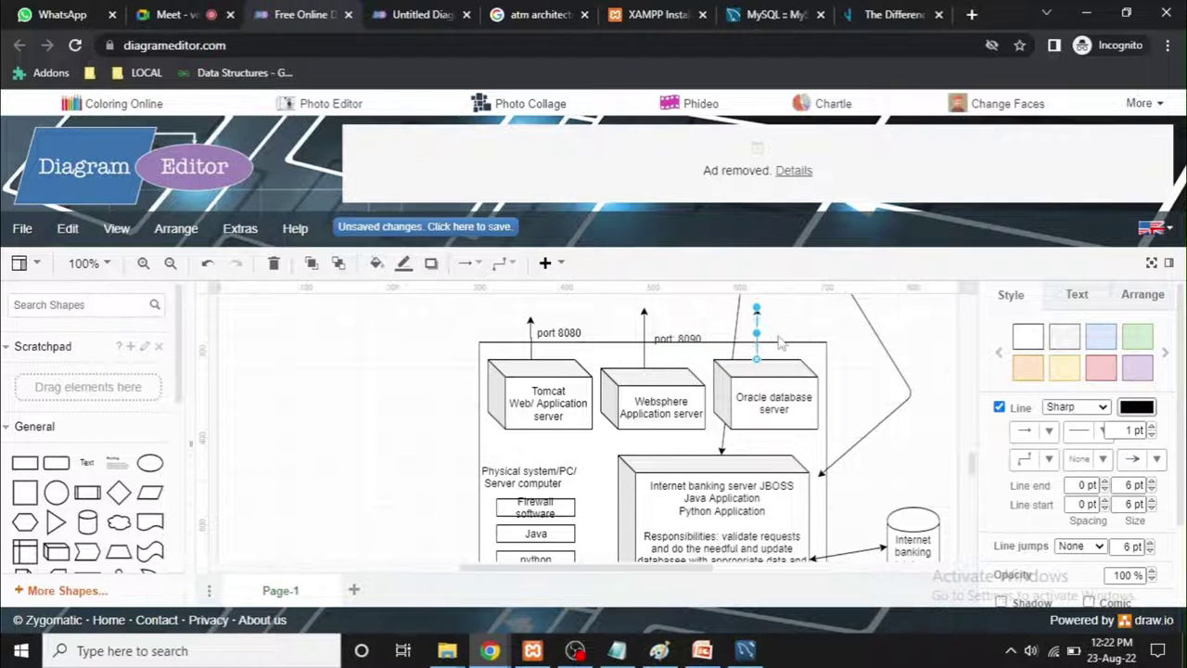
double_click(777, 341)
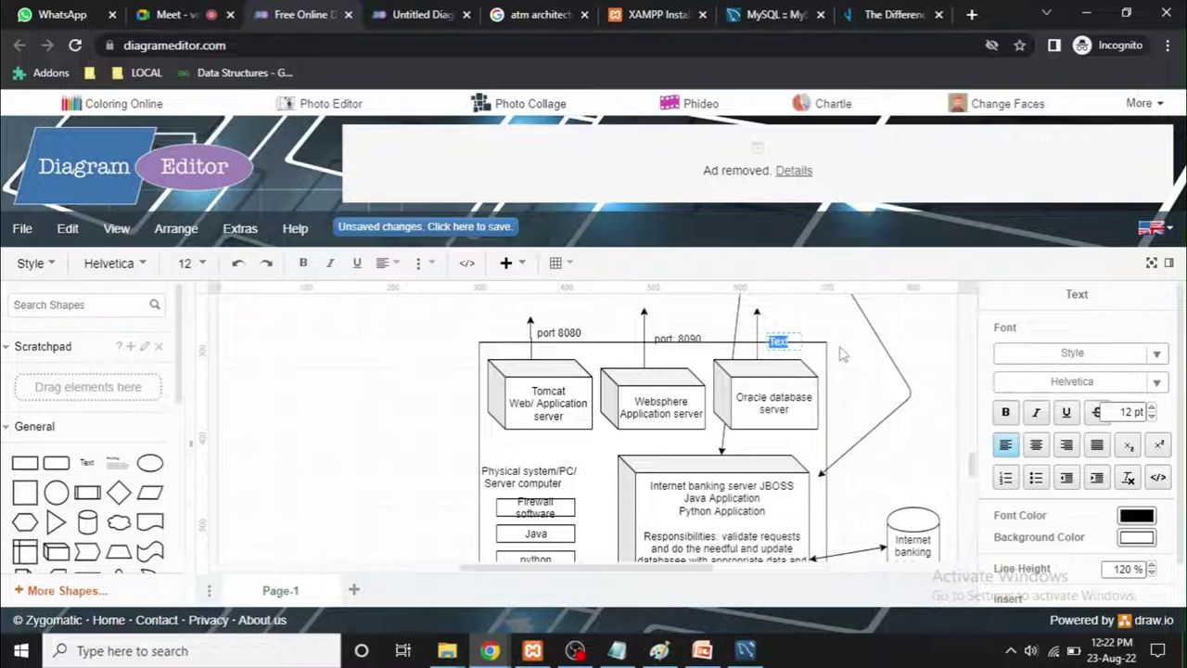
type("port 3060")
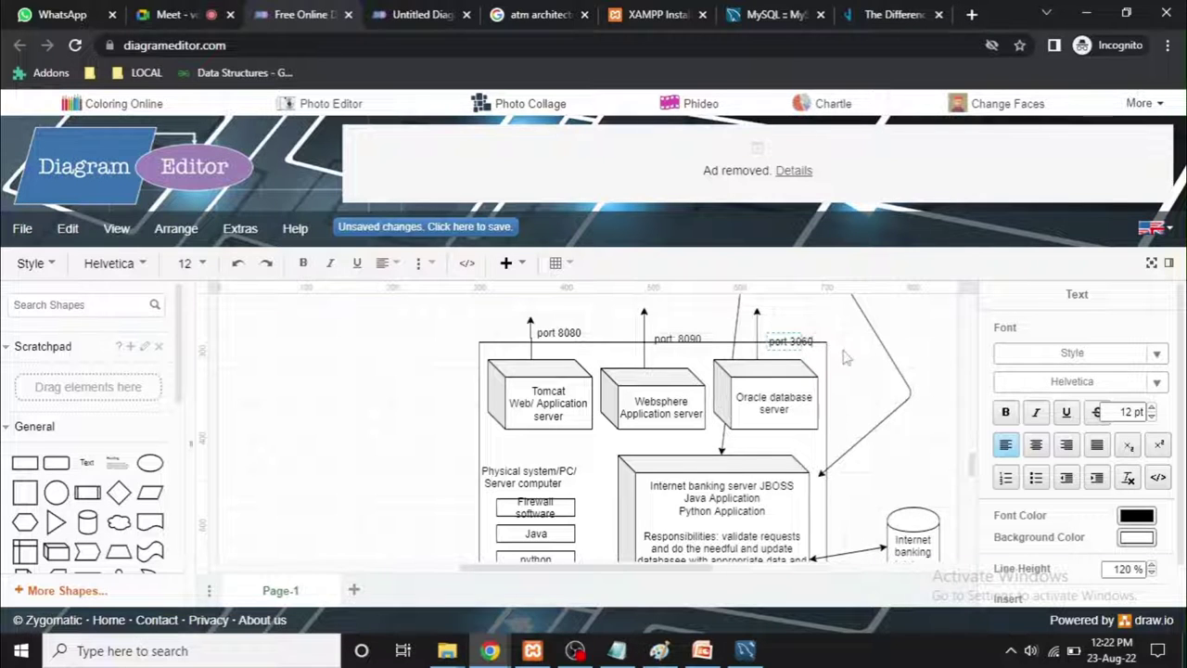
left_click(843, 353)
Step: Move the port 8090 label slightly up and to the left
left_click(783, 340)
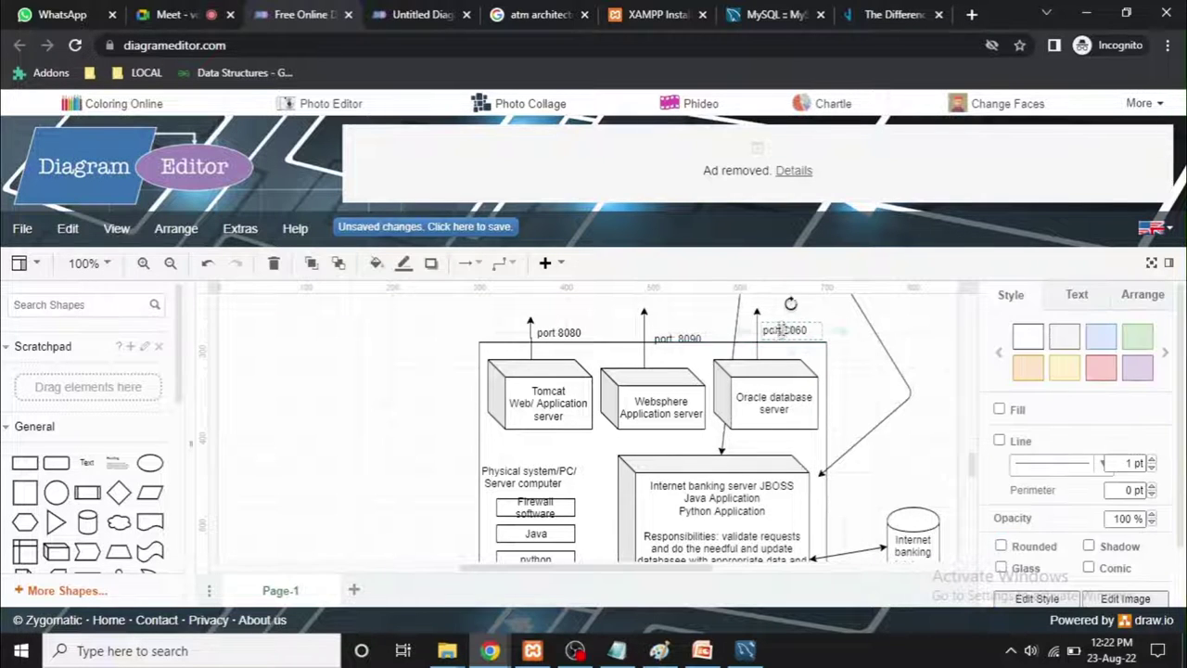
left_click(677, 338)
left_click_drag(676, 338, 671, 332)
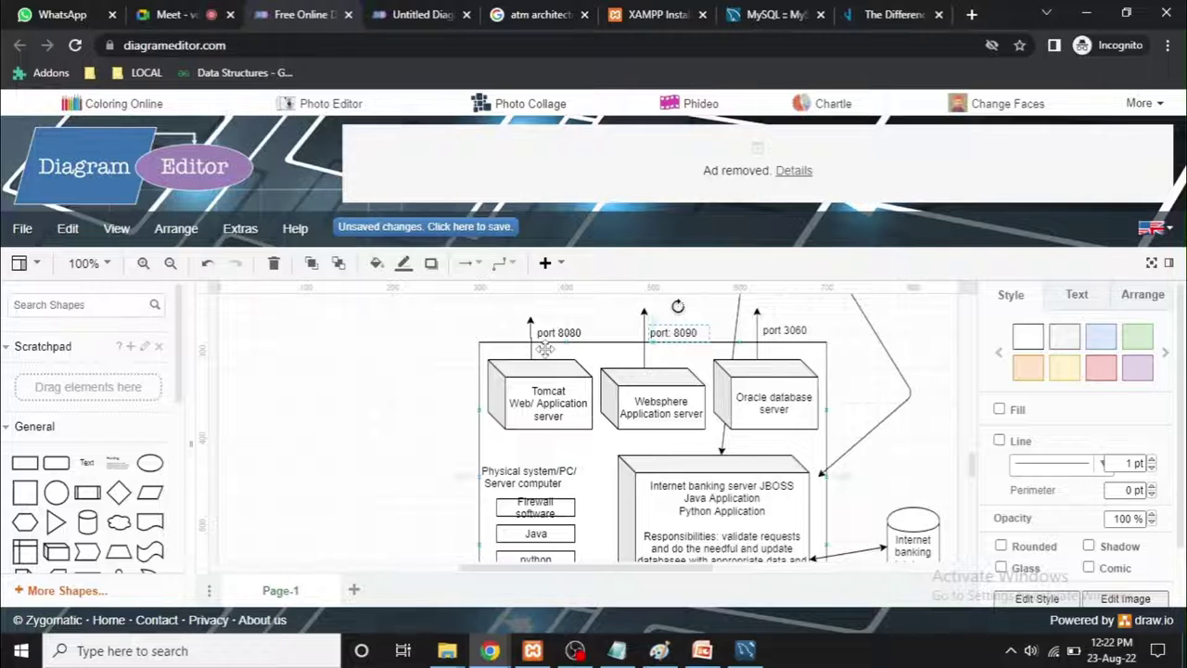
Step: Drop a database cylinder into the Oracle server box, just below its label
left_click(779, 406)
scroll(868, 399, "down", 2)
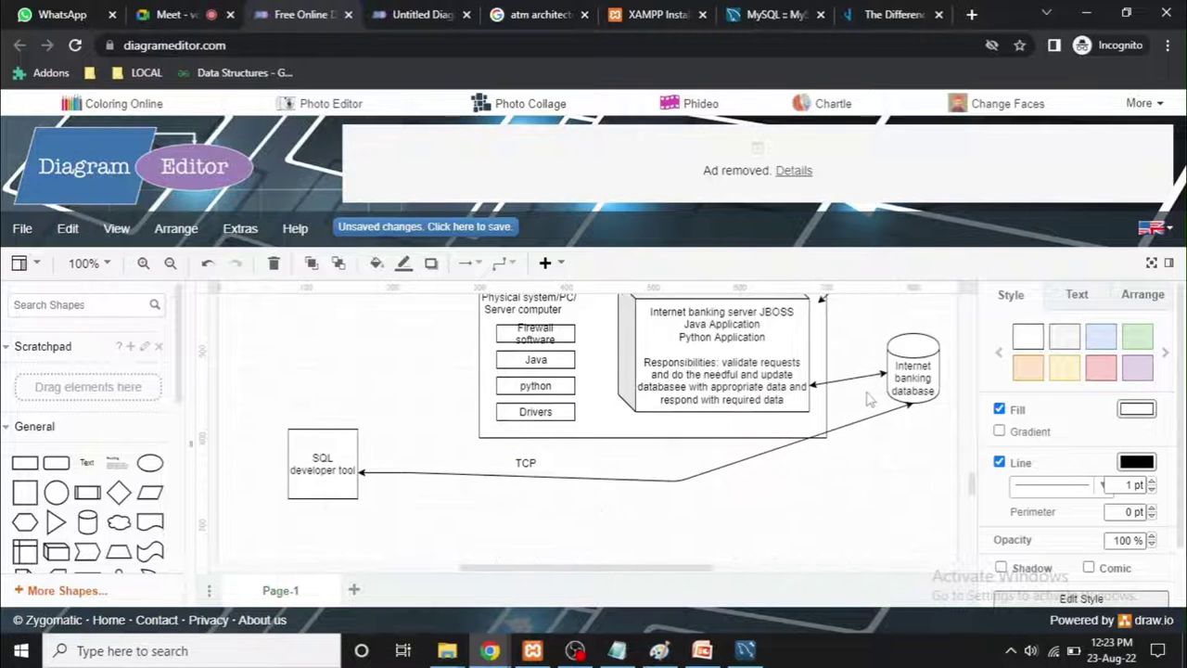
scroll(868, 399, "up", 2)
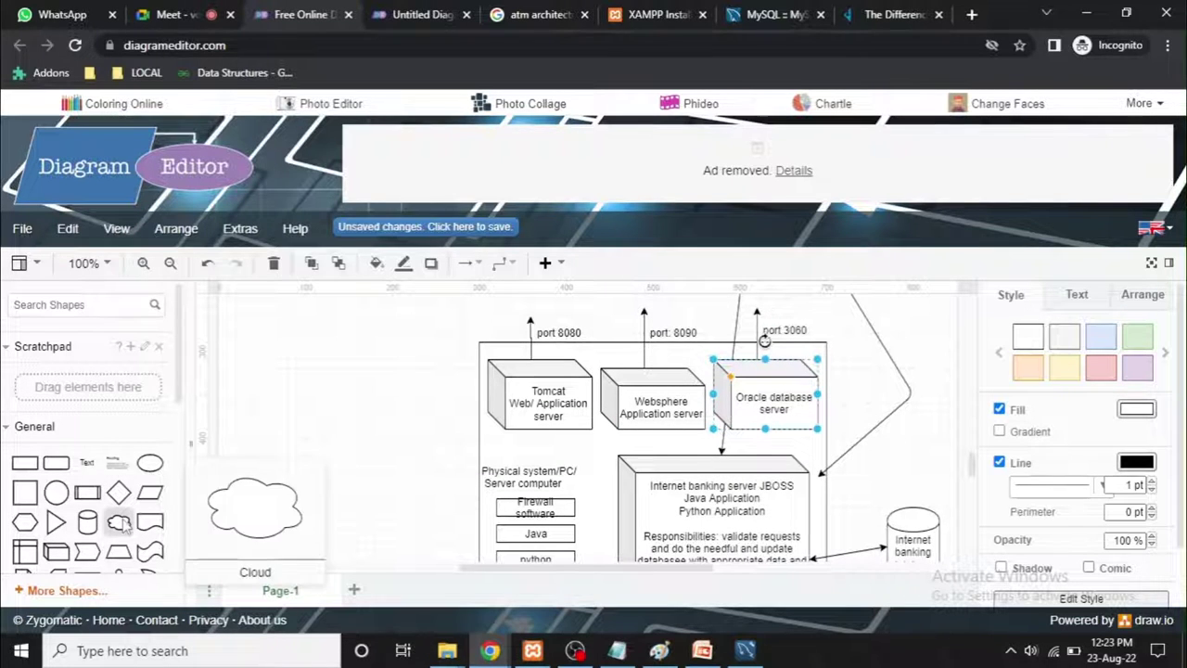
left_click_drag(87, 522, 722, 383)
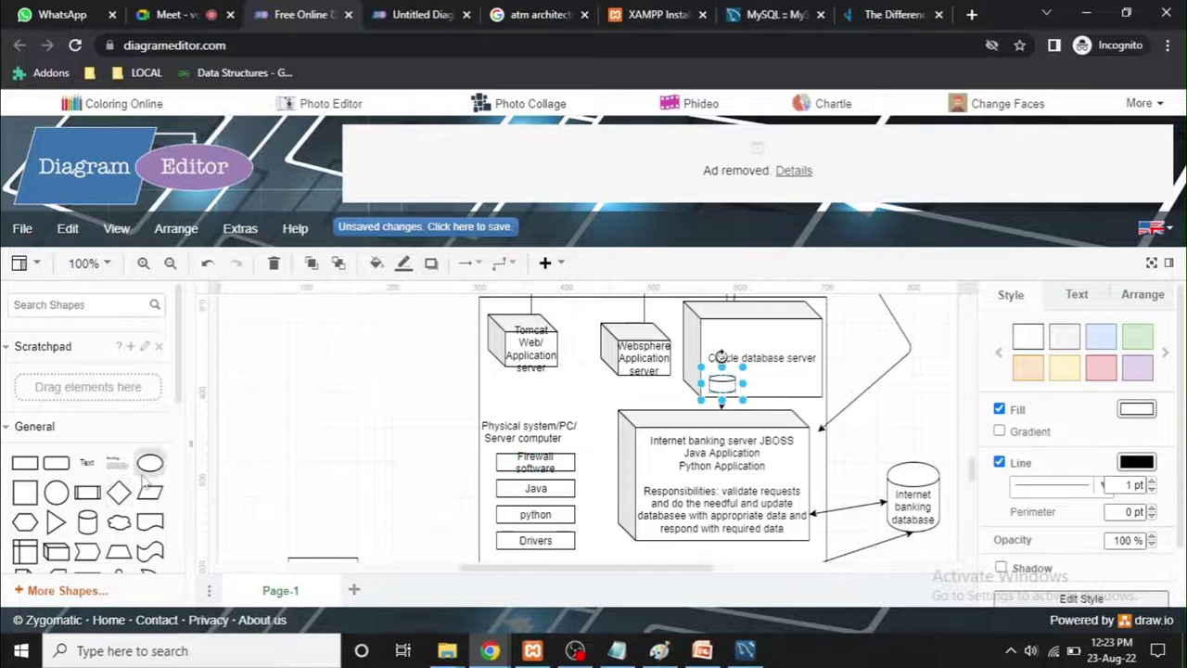
left_click_drag(738, 389, 760, 400)
Step: Move a cylinder beside the Oracle label and label the top-row cylinders db1, db2 and db3
left_click(779, 406)
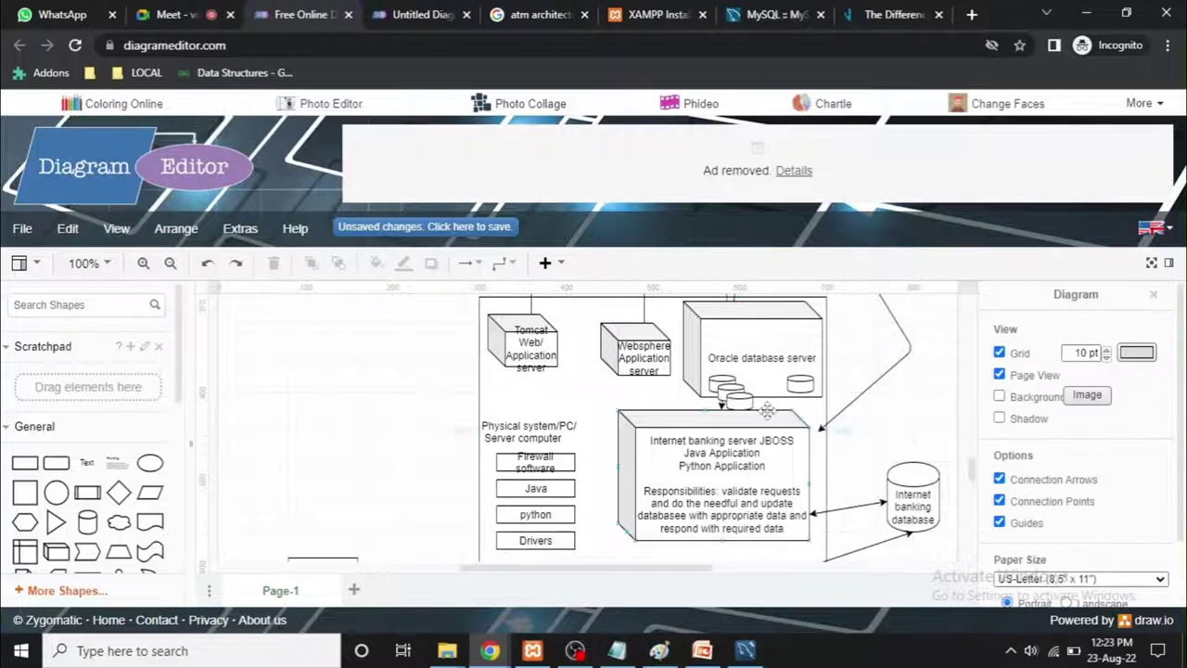
left_click(740, 401)
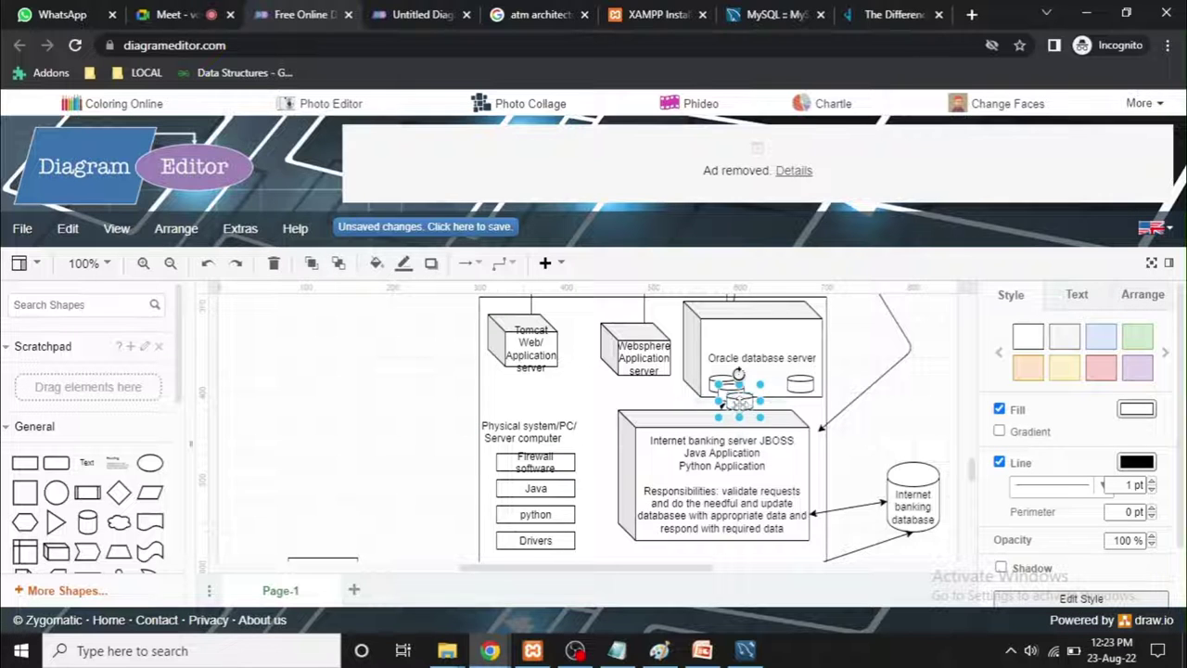
left_click_drag(739, 400, 761, 340)
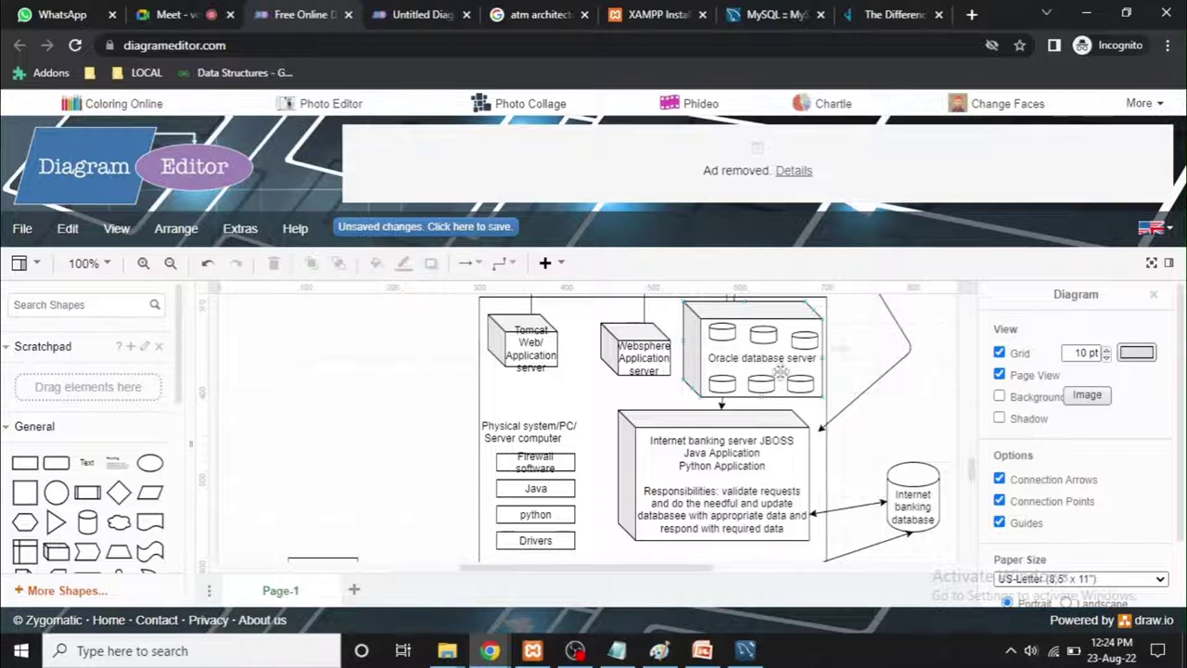
left_click(722, 332)
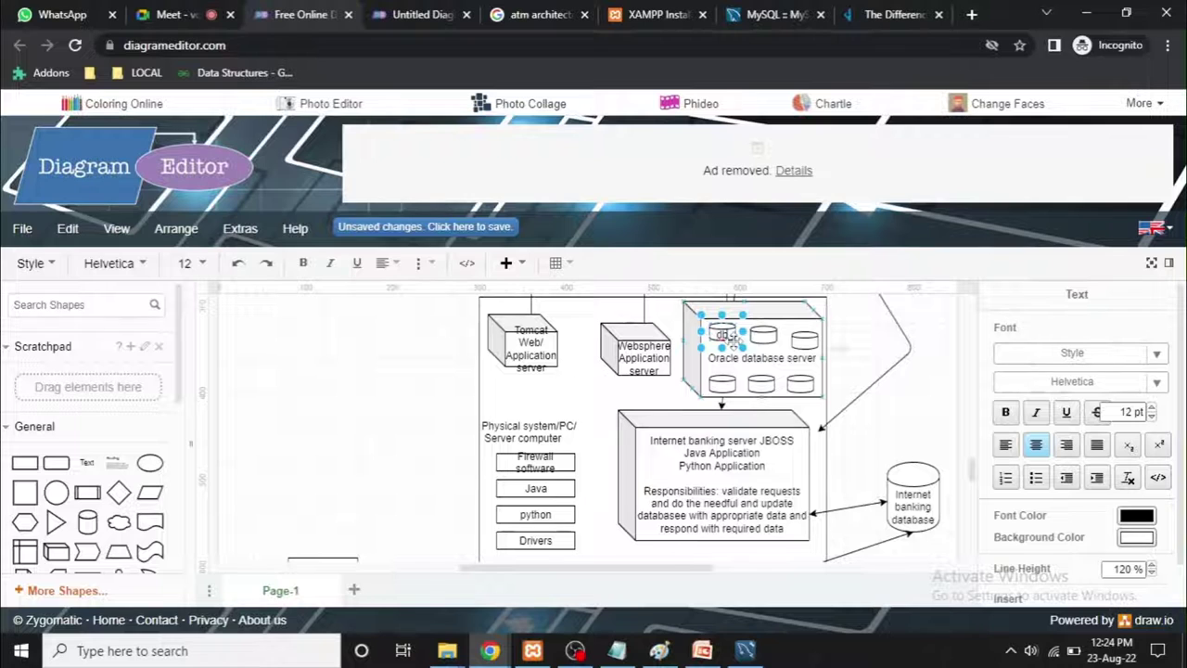
left_click(762, 335)
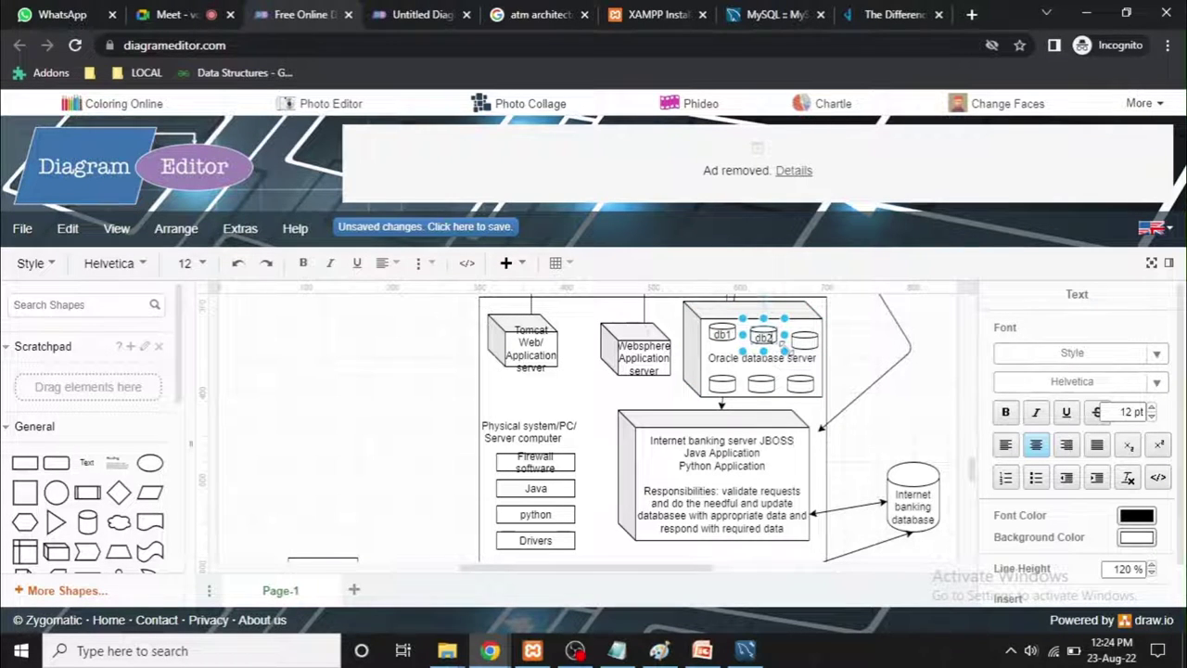
left_click(803, 341)
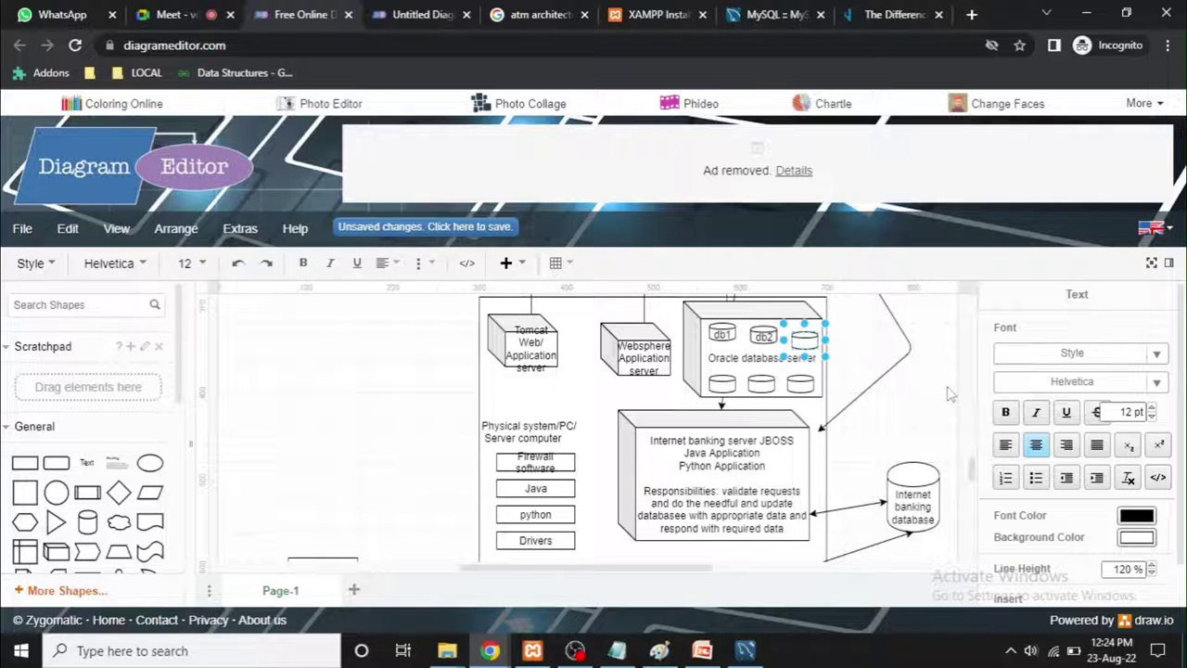
type("db3")
Step: Label the bottom-row cylinders db4, db5 and db6, then deselect
double_click(721, 384)
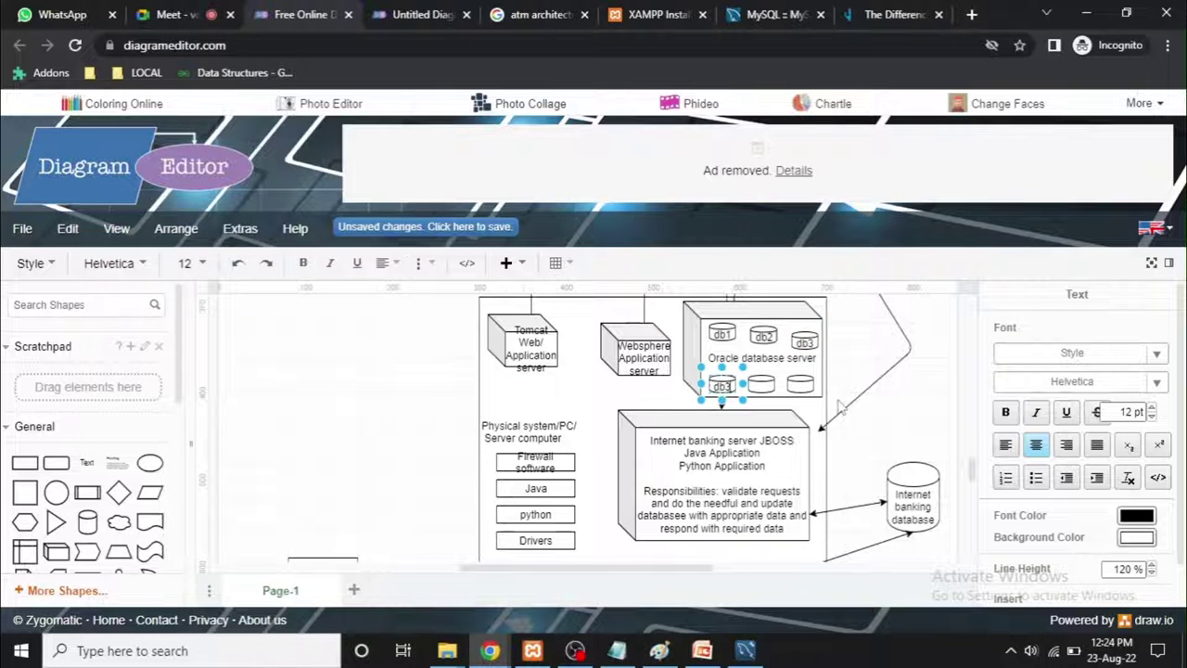
left_click(760, 384)
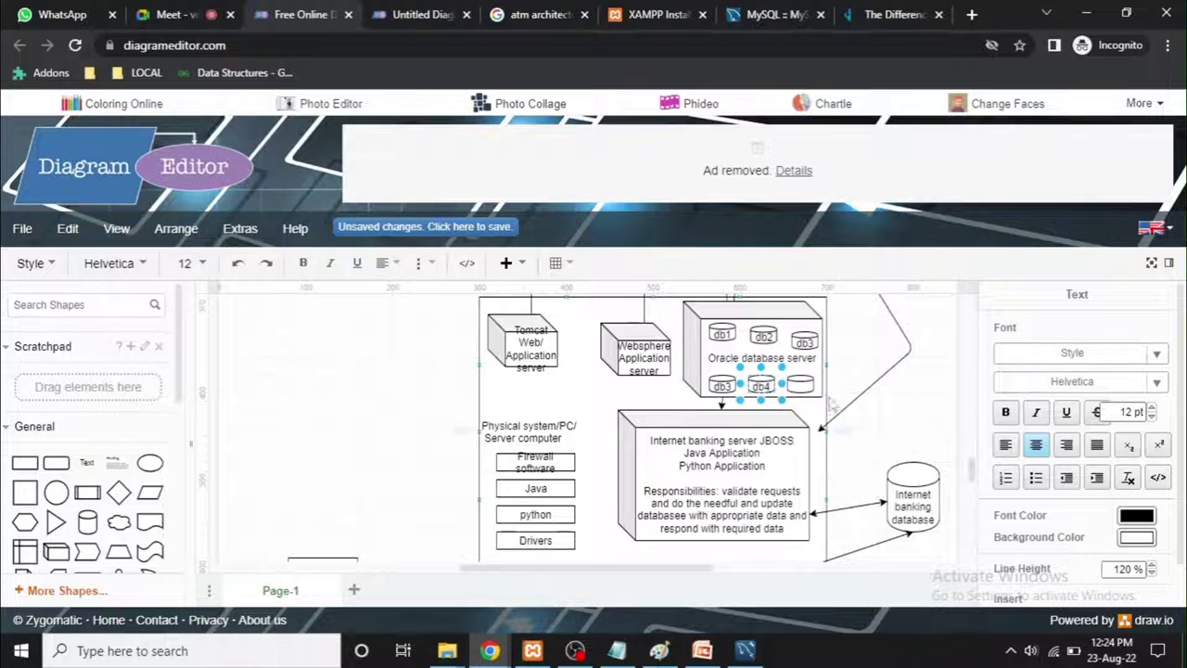
double_click(801, 384)
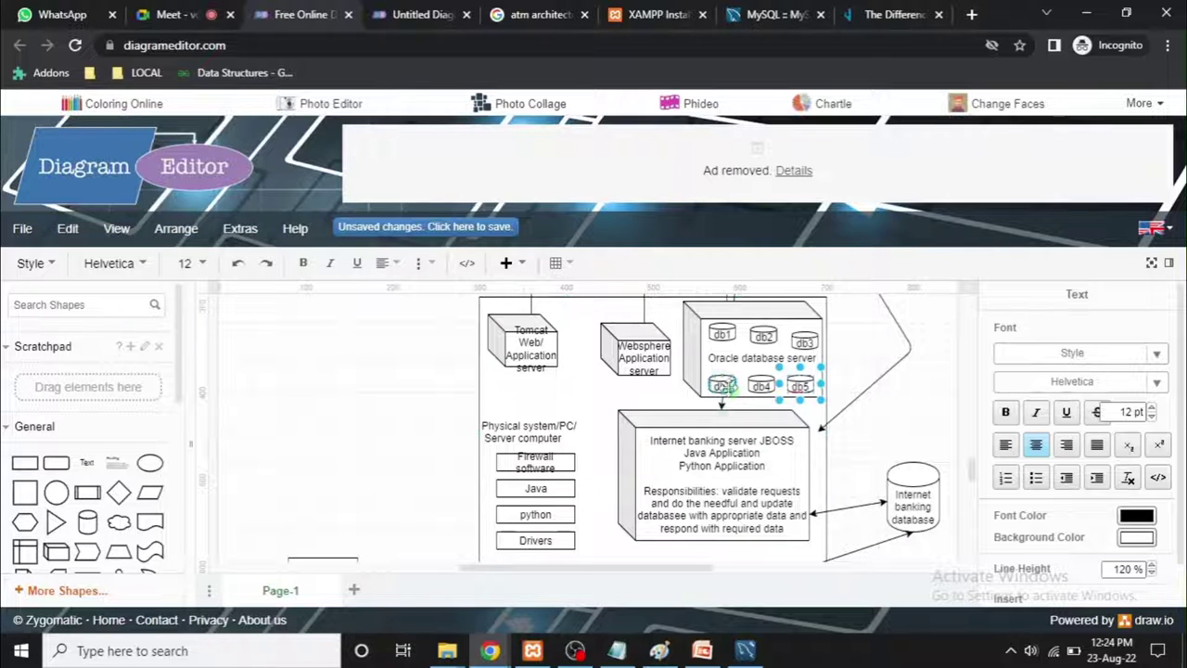
left_click(723, 385)
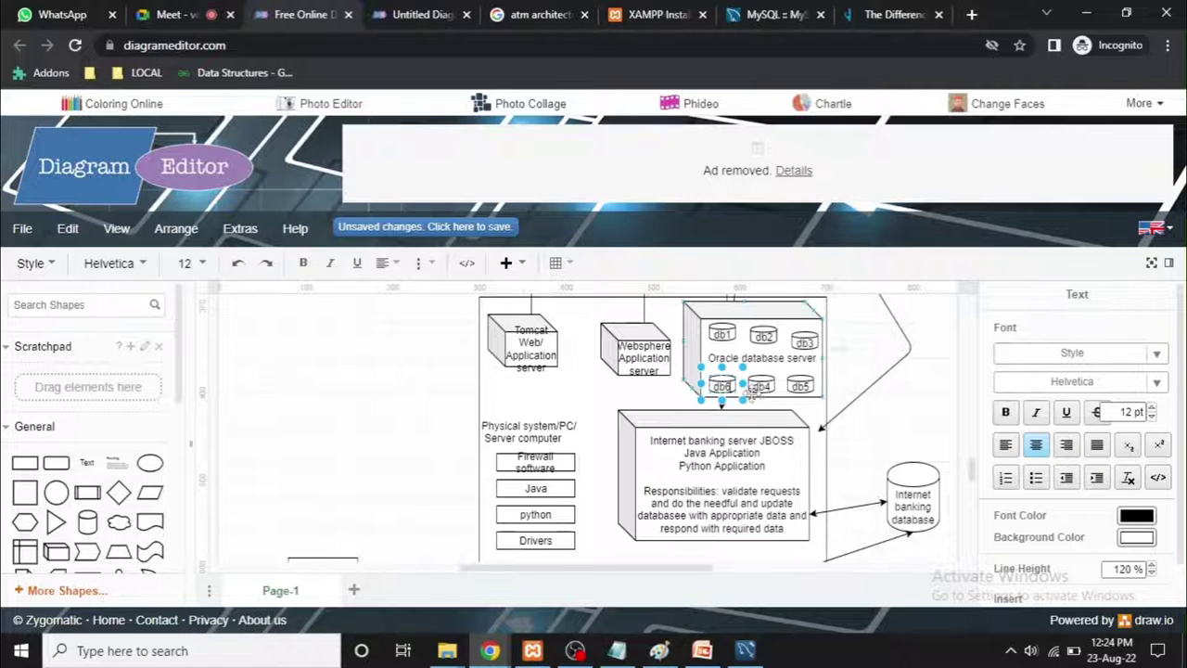
left_click(859, 366)
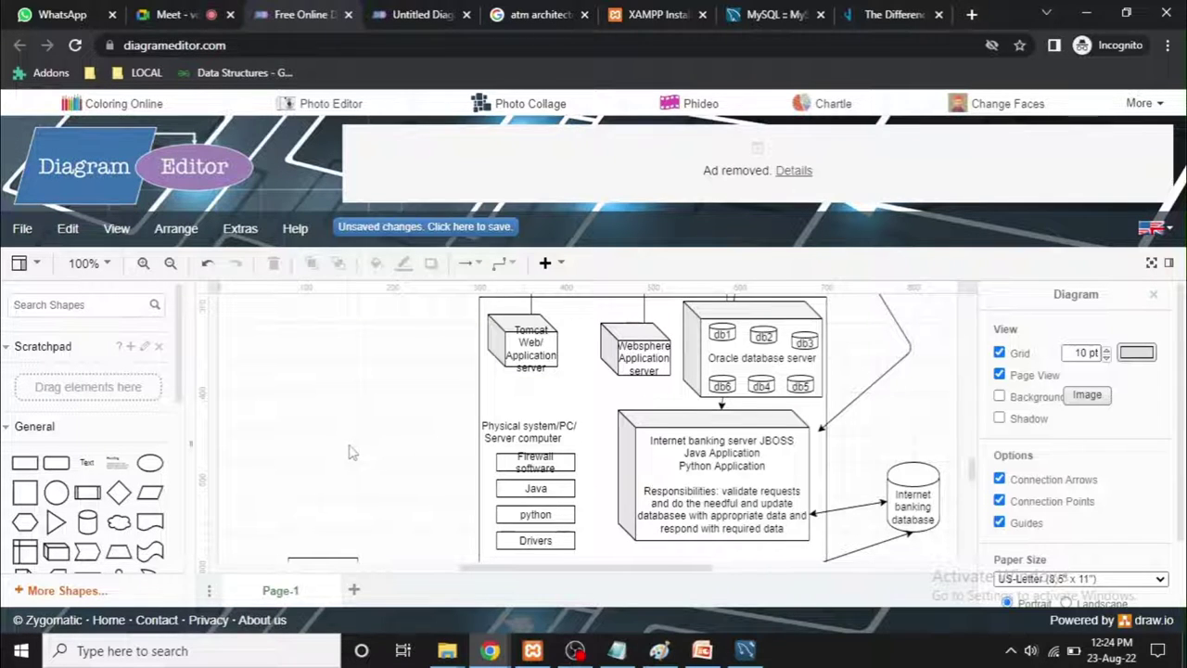
scroll(351, 452, "up", 3)
scroll(351, 451, "down", 3)
scroll(350, 452, "up", 3)
scroll(350, 452, "down", 3)
left_click(679, 394)
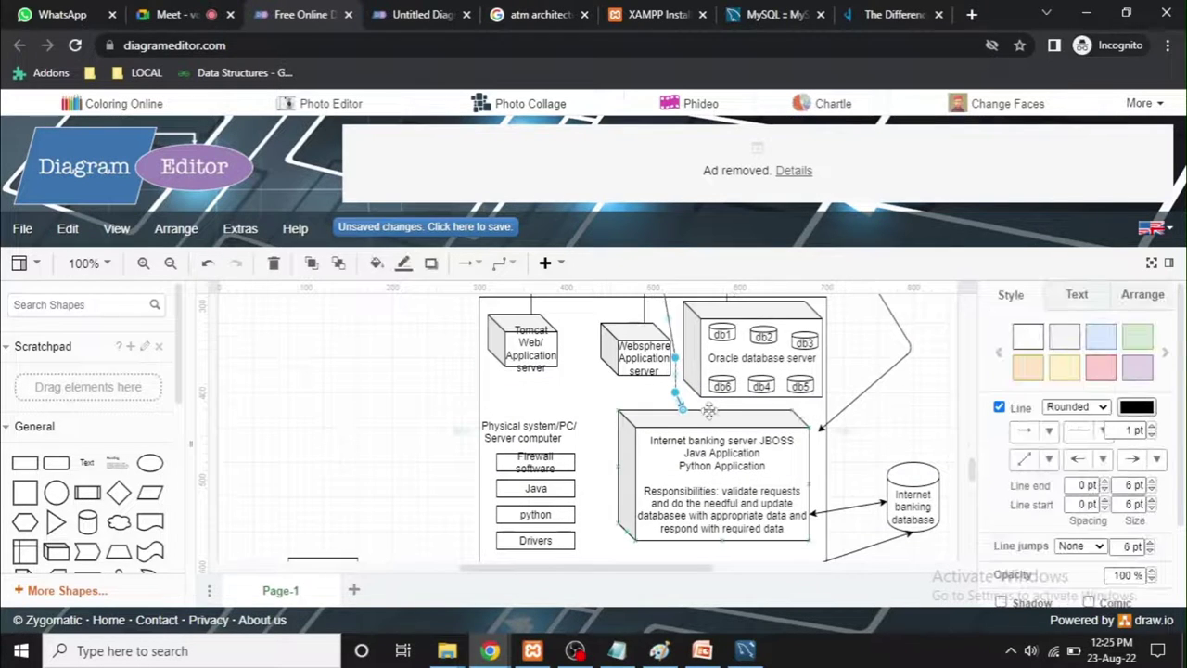
left_click(385, 410)
scroll(614, 415, "up", 3)
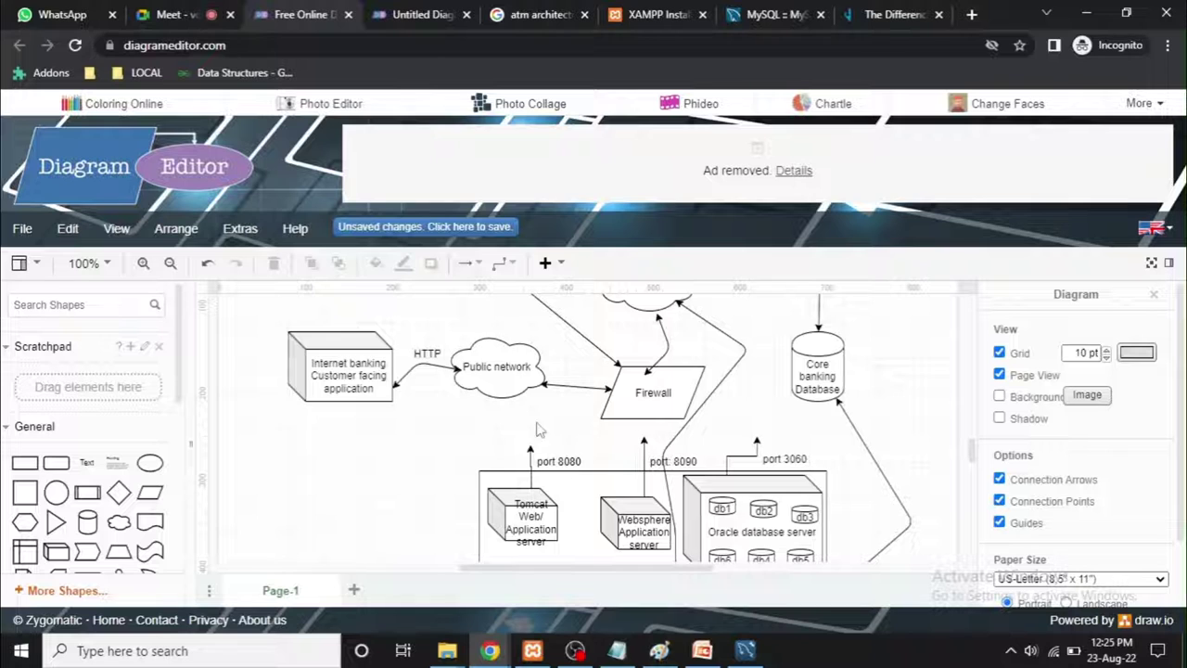
scroll(536, 428, "up", 3)
scroll(482, 429, "down", 5)
scroll(429, 432, "up", 2)
scroll(426, 430, "down", 5)
scroll(424, 424, "up", 10)
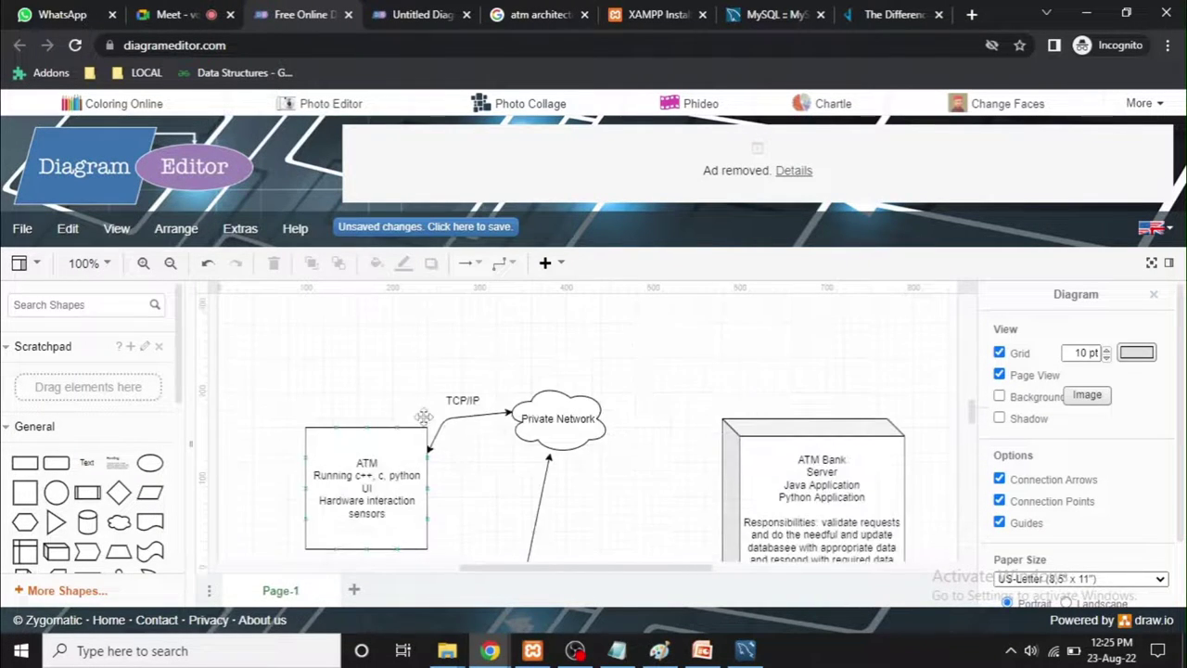
scroll(424, 422, "up", 3)
scroll(408, 418, "down", 8)
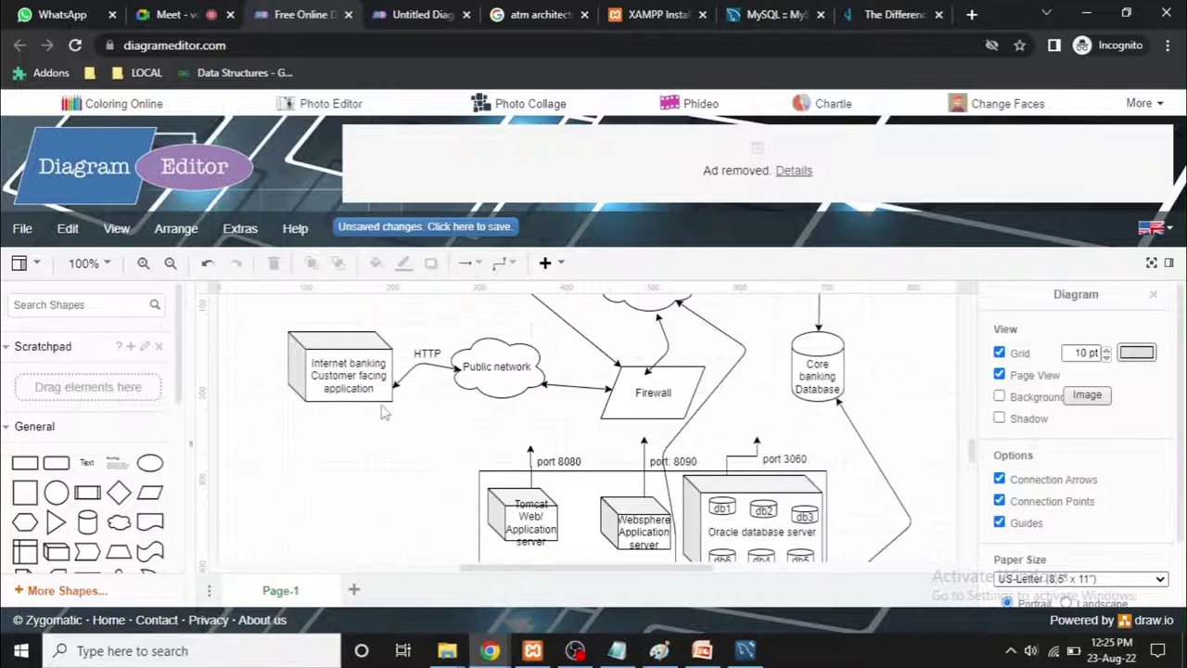
left_click(358, 378)
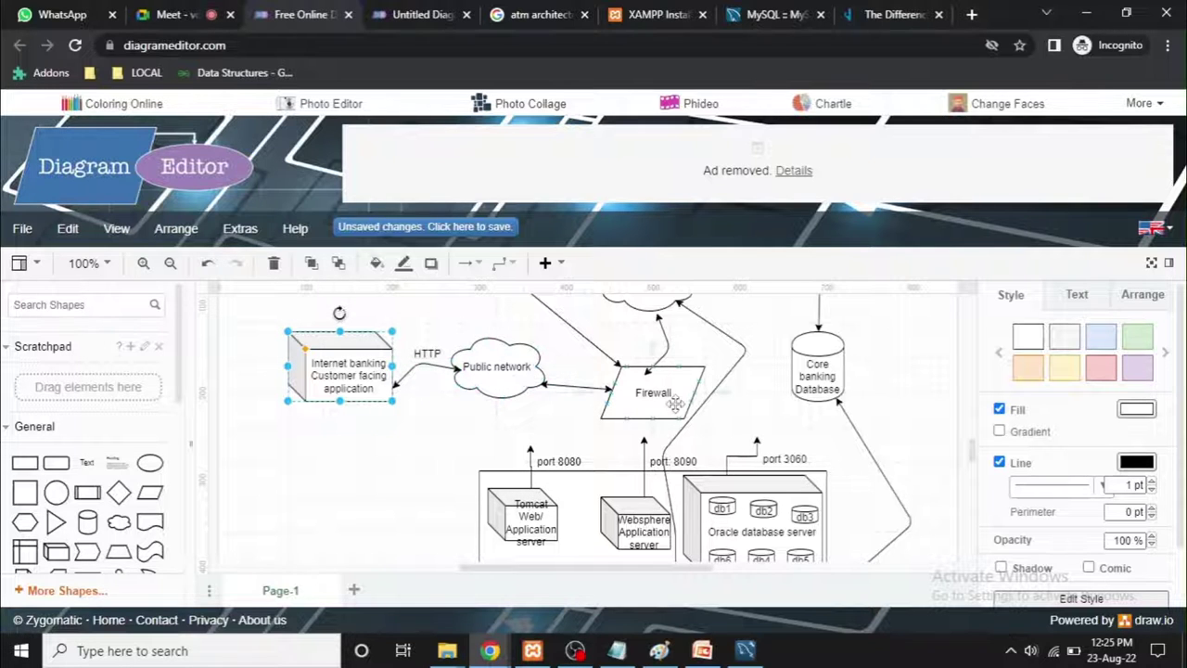
scroll(653, 401, "up", 4)
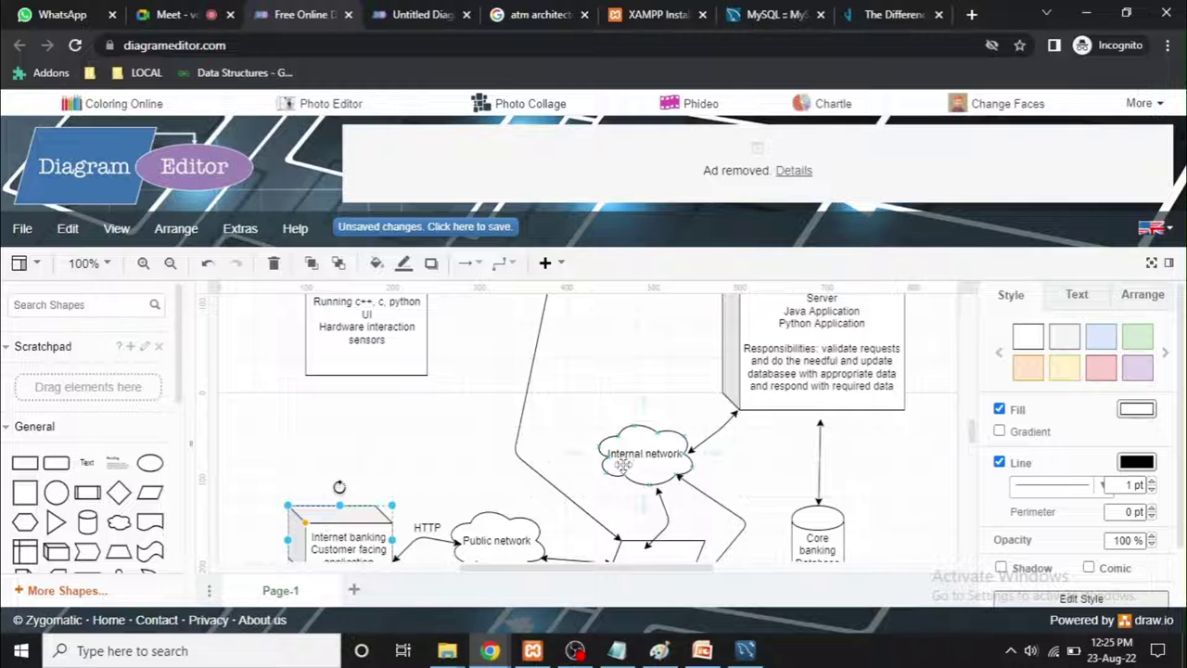
scroll(670, 463, "down", 4)
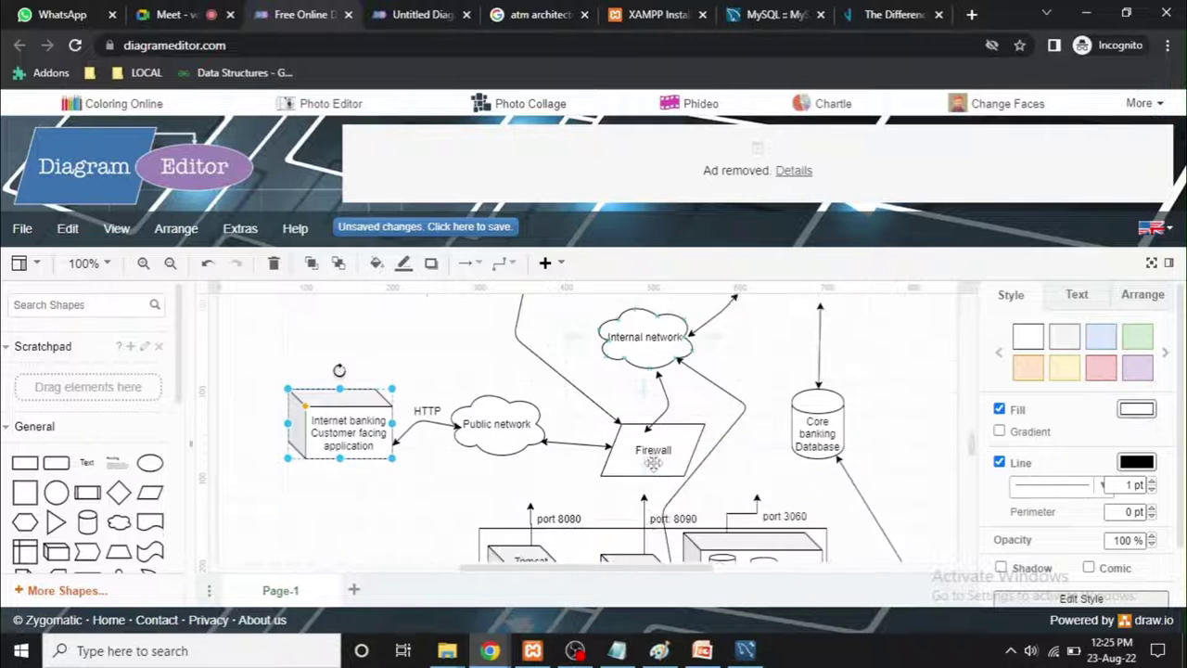
scroll(742, 406, "down", 4)
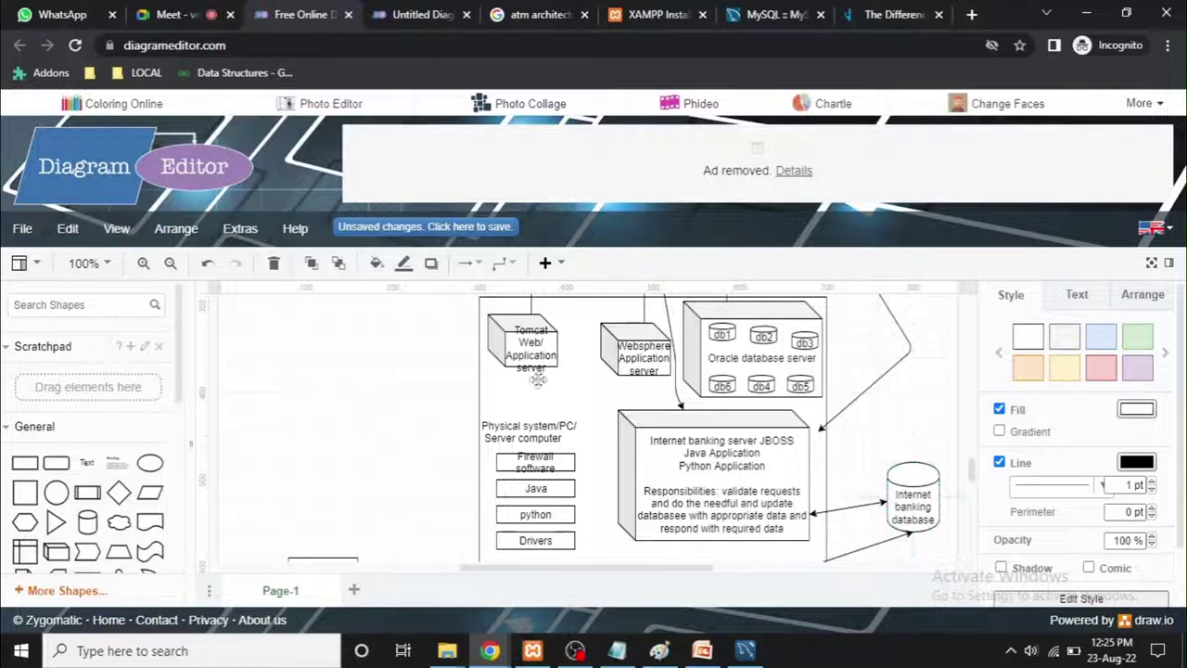
Step: Insert a straight line from db5 to the Internet banking database and move the db5 label onto the database
scroll(160, 526, "down", 2)
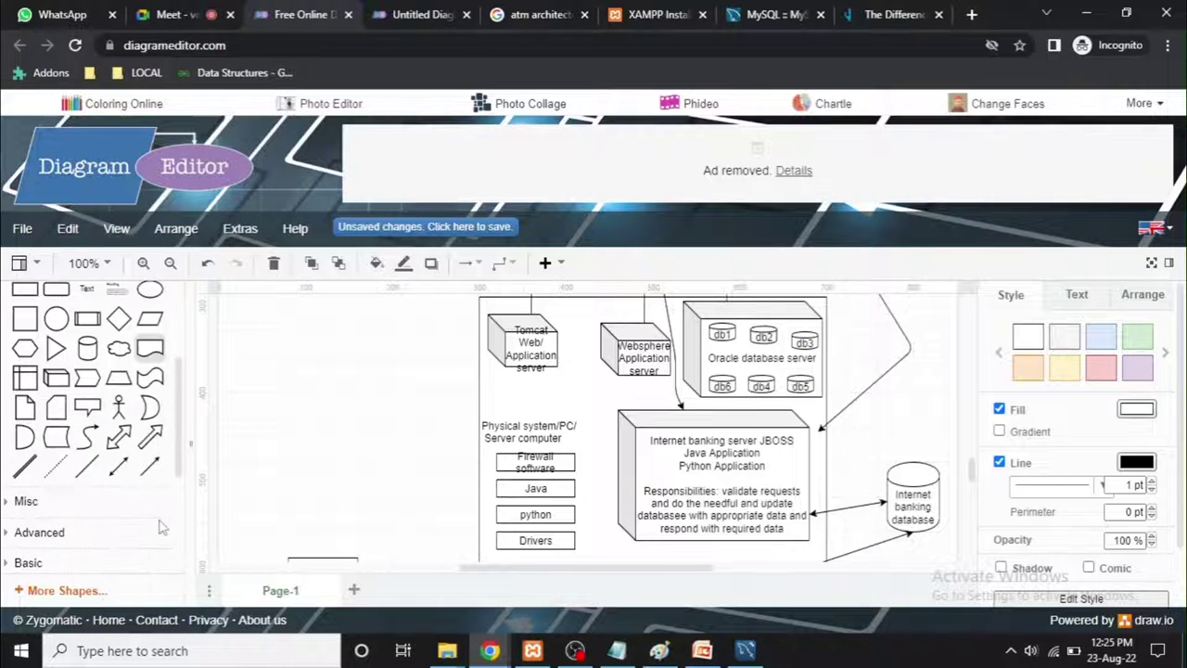
left_click(87, 466)
left_click(933, 442)
left_click_drag(911, 482, 929, 515)
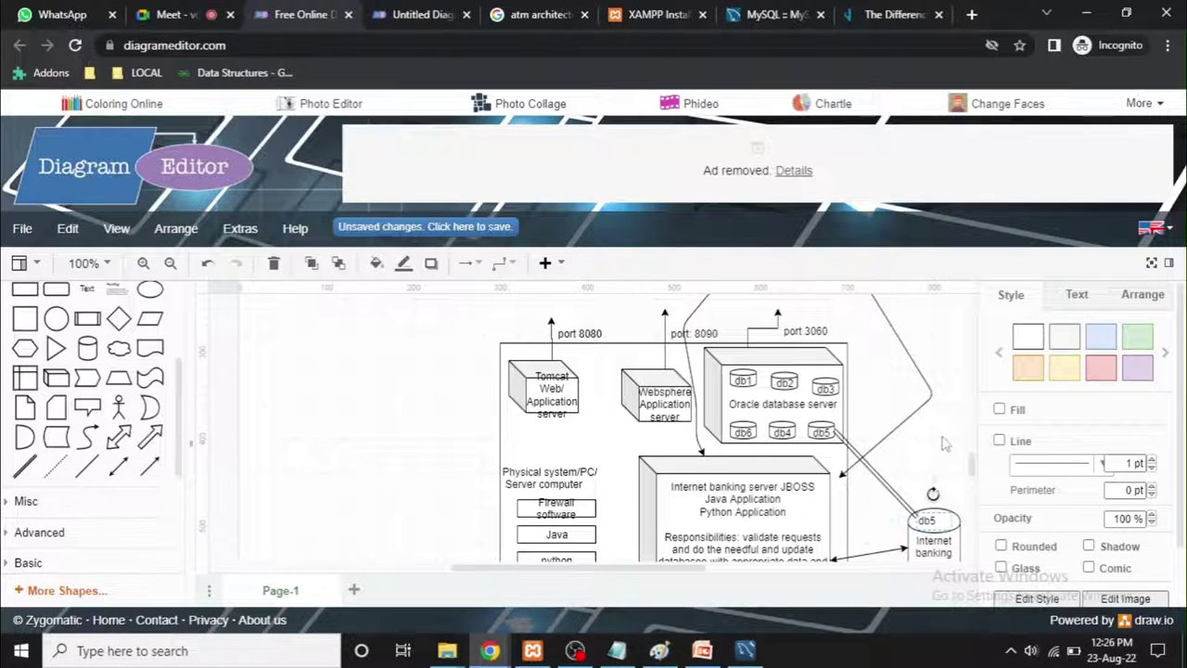
left_click(946, 444)
scroll(951, 459, "down", 3)
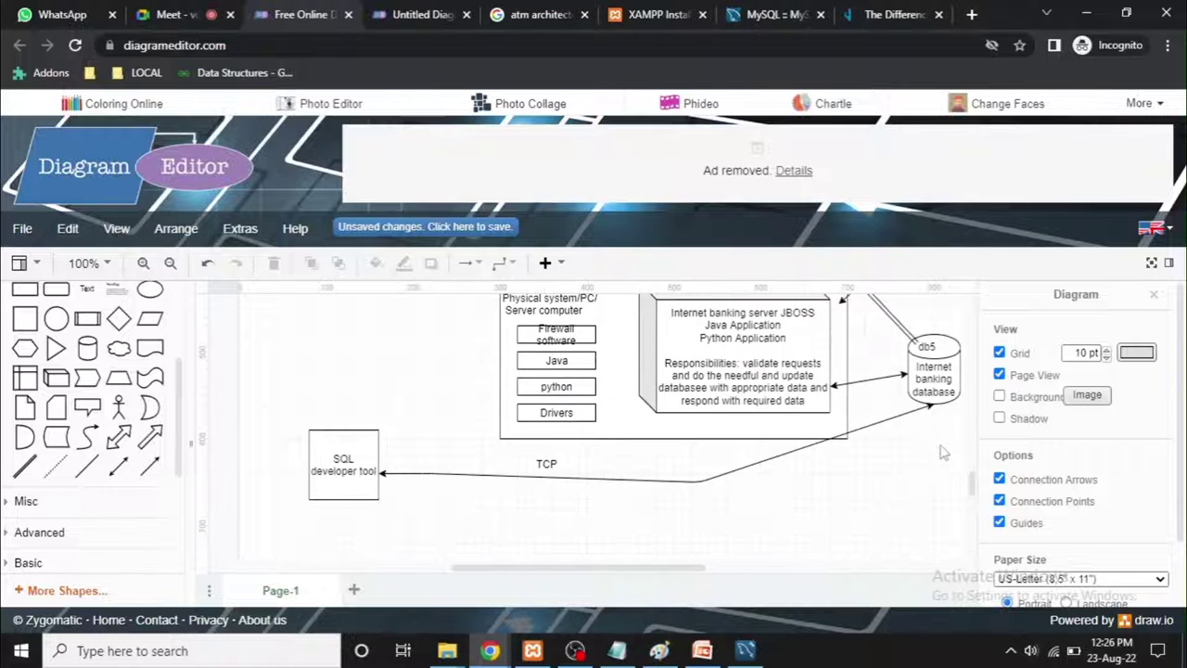
scroll(877, 364, "up", 3)
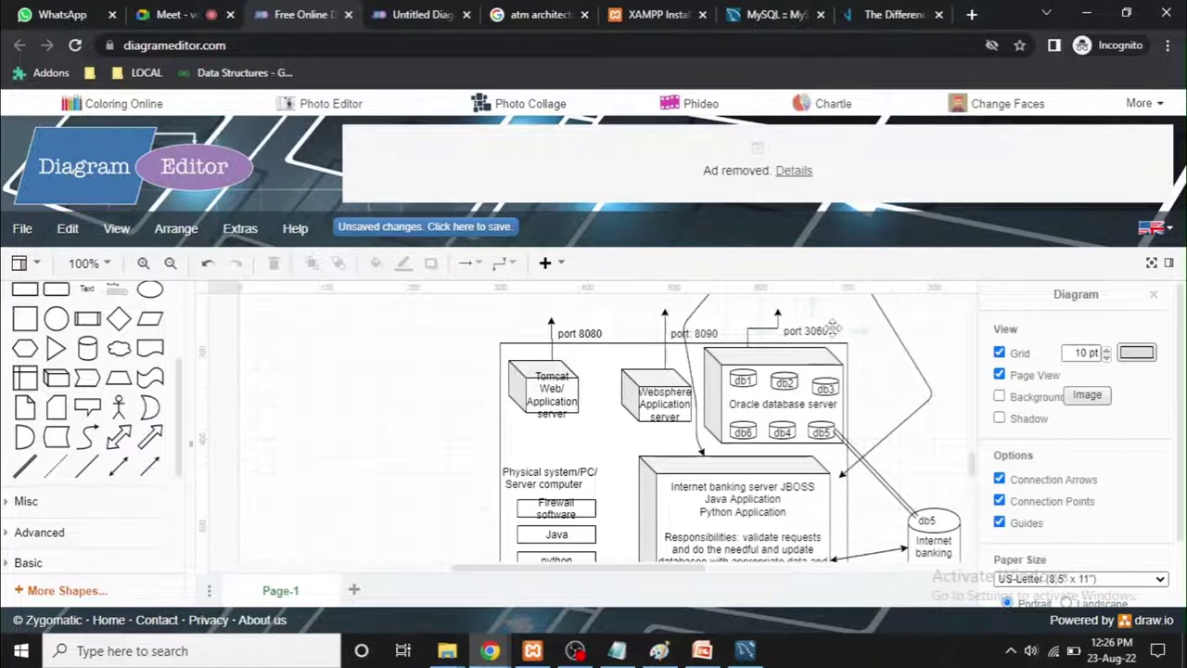
scroll(721, 448, "down", 1)
scroll(721, 449, "down", 3)
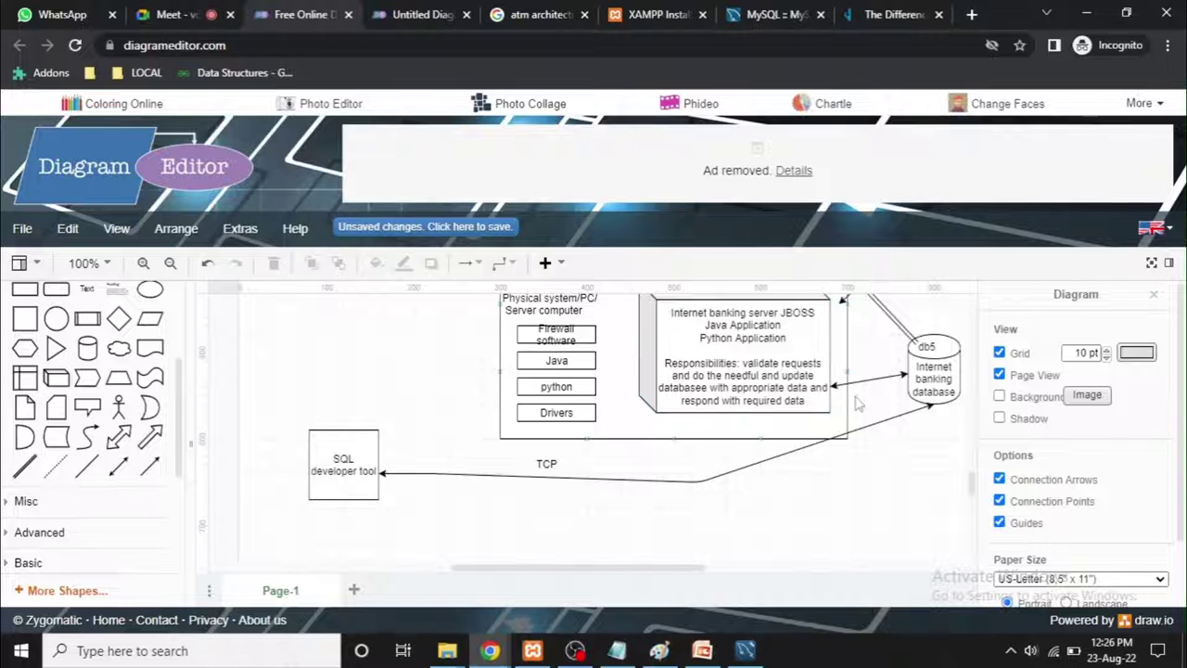
Step: Select the JBOSS box and the database cylinder, then open the Physical system/PC/ Server computer label for editing
scroll(812, 399, "up", 3)
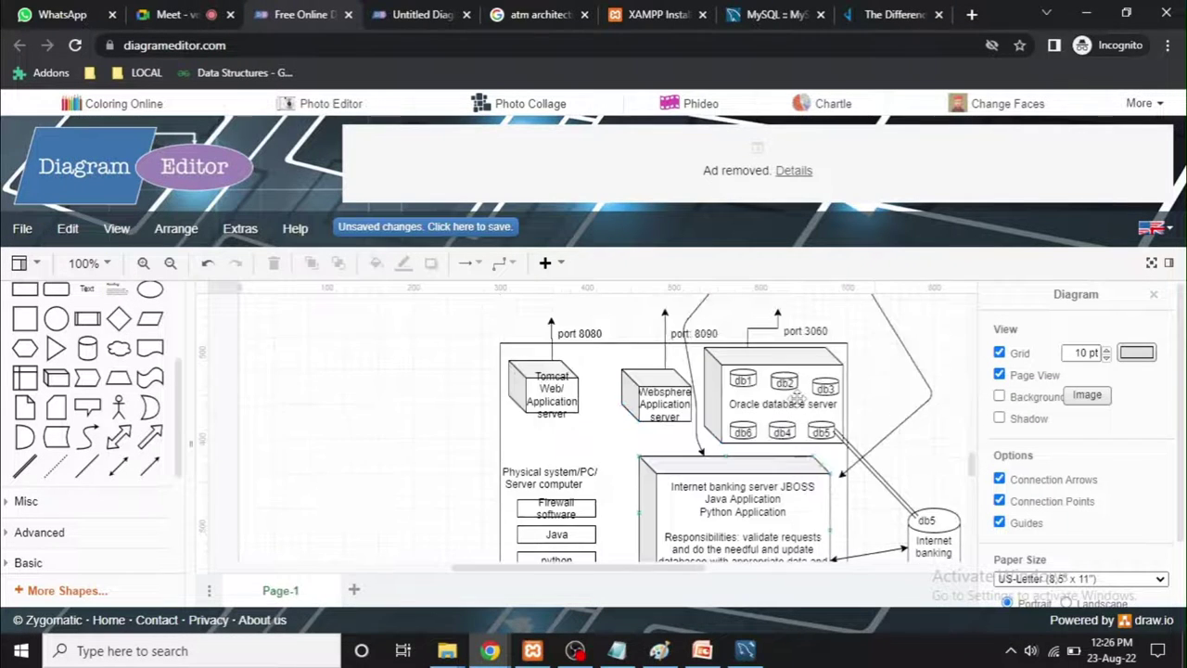
left_click(729, 516)
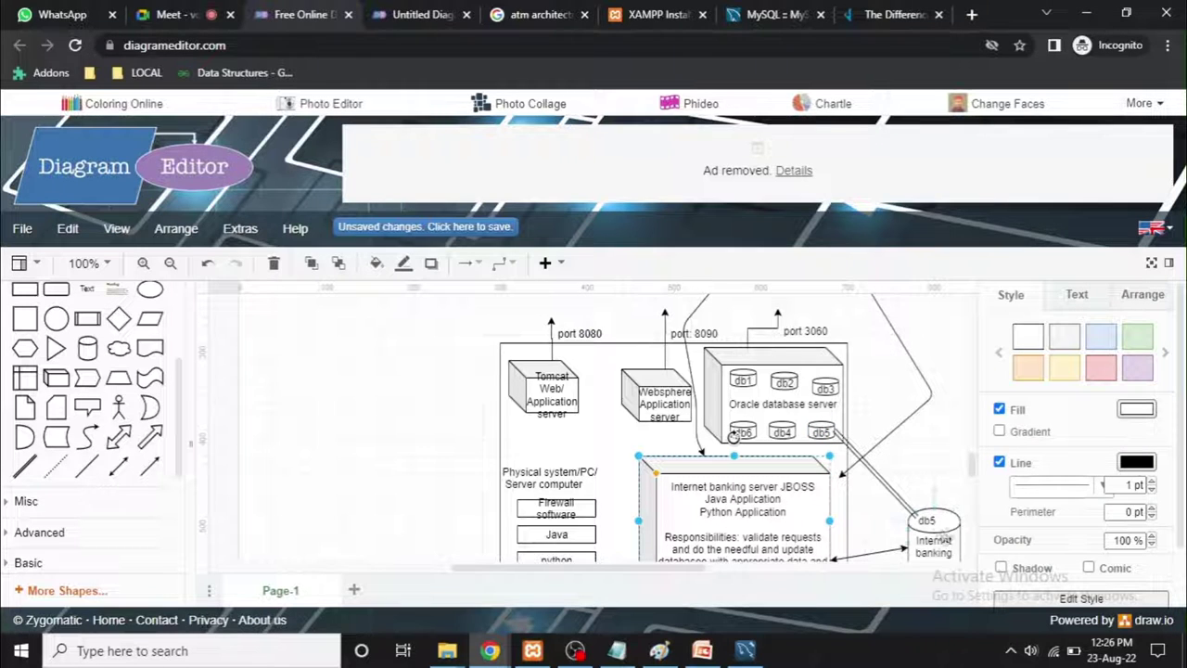
left_click(936, 555)
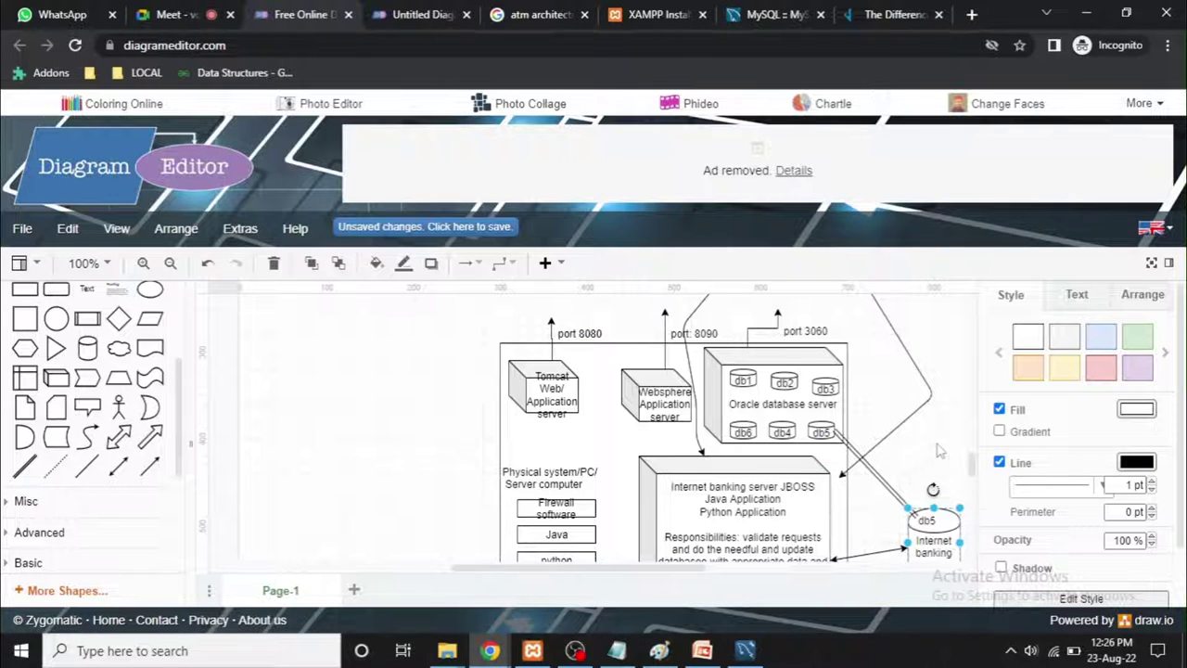
scroll(938, 450, "down", 2)
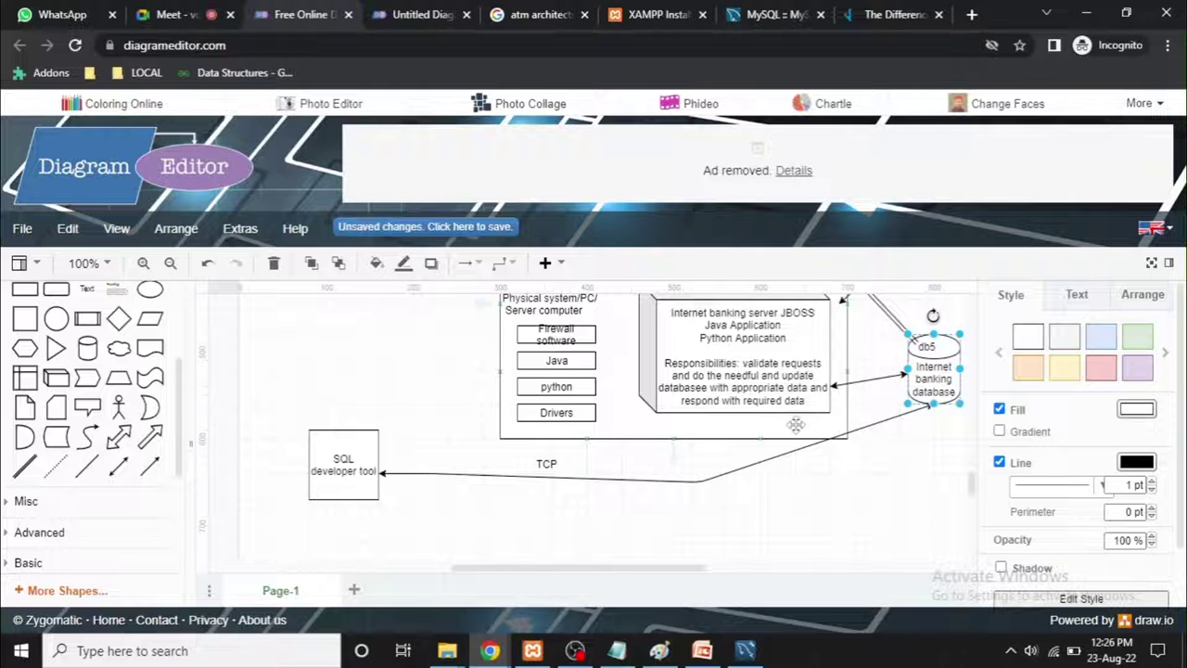
scroll(904, 413, "up", 2)
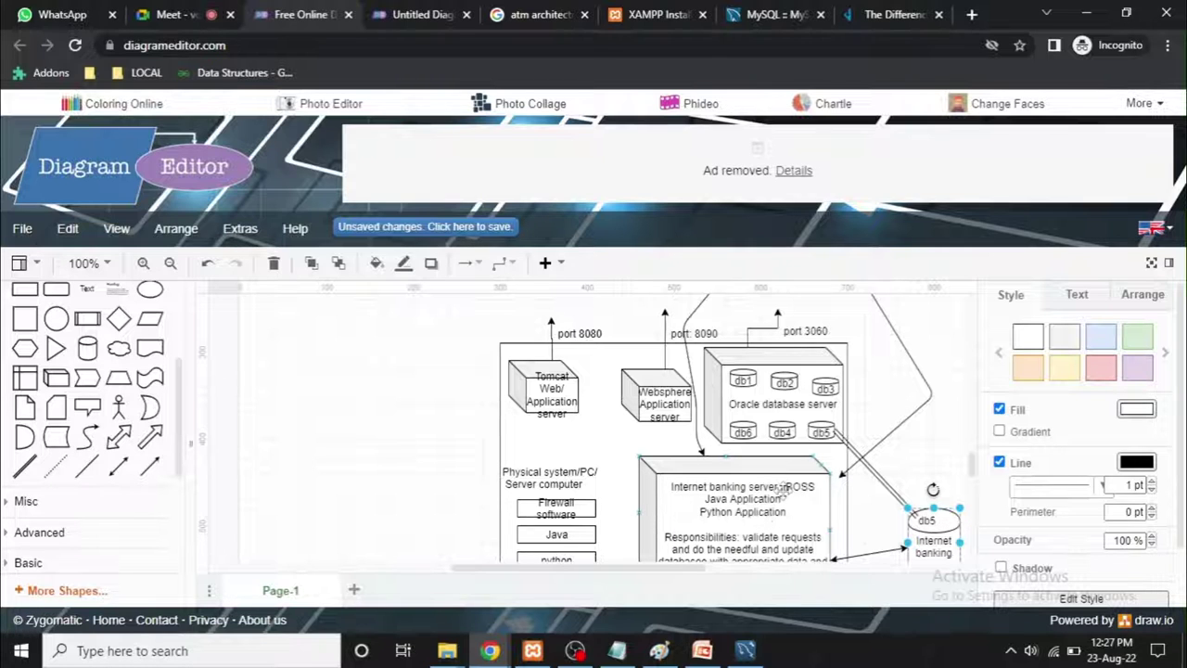
double_click(556, 484)
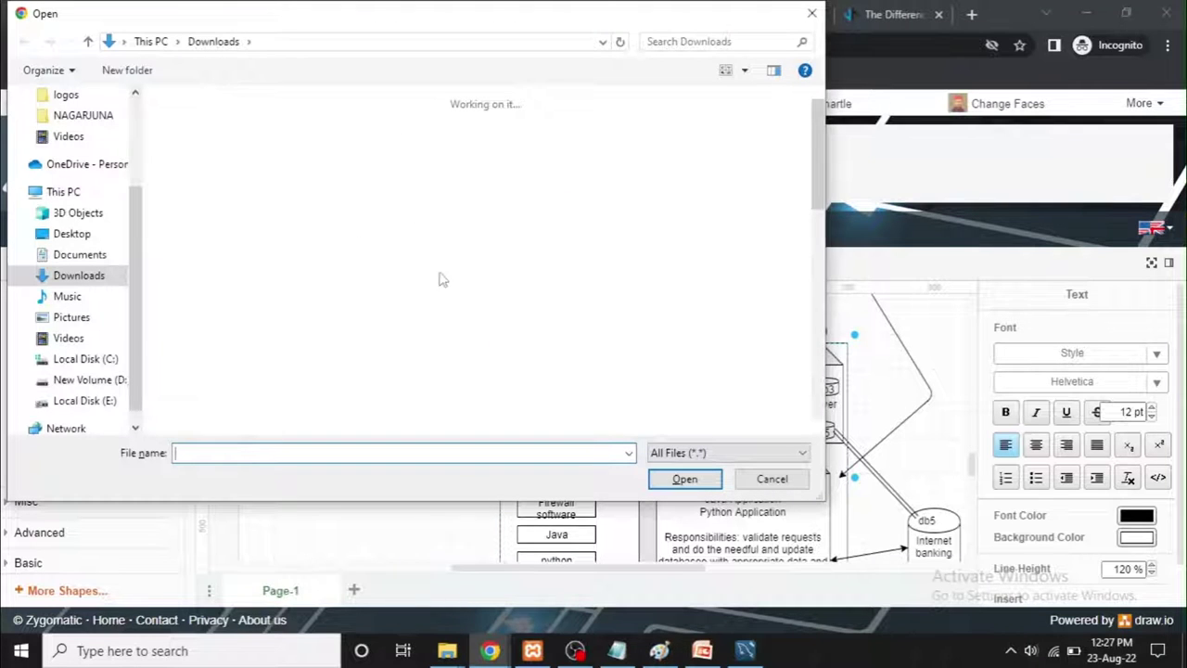
scroll(394, 359, "down", 10)
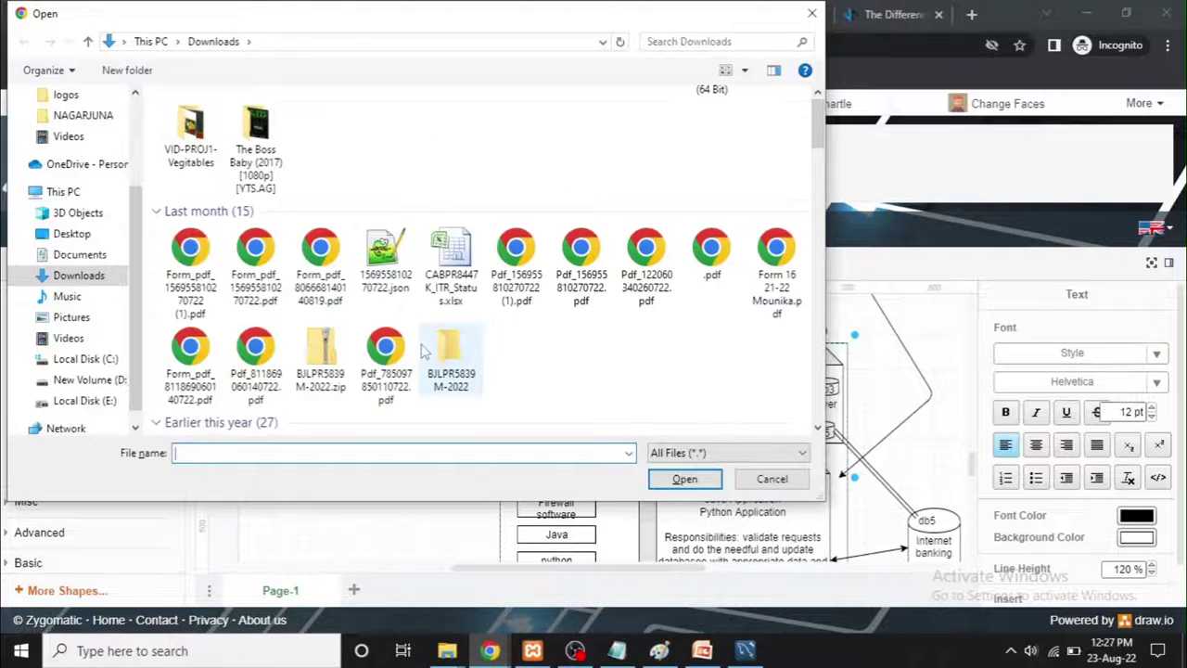
left_click(812, 13)
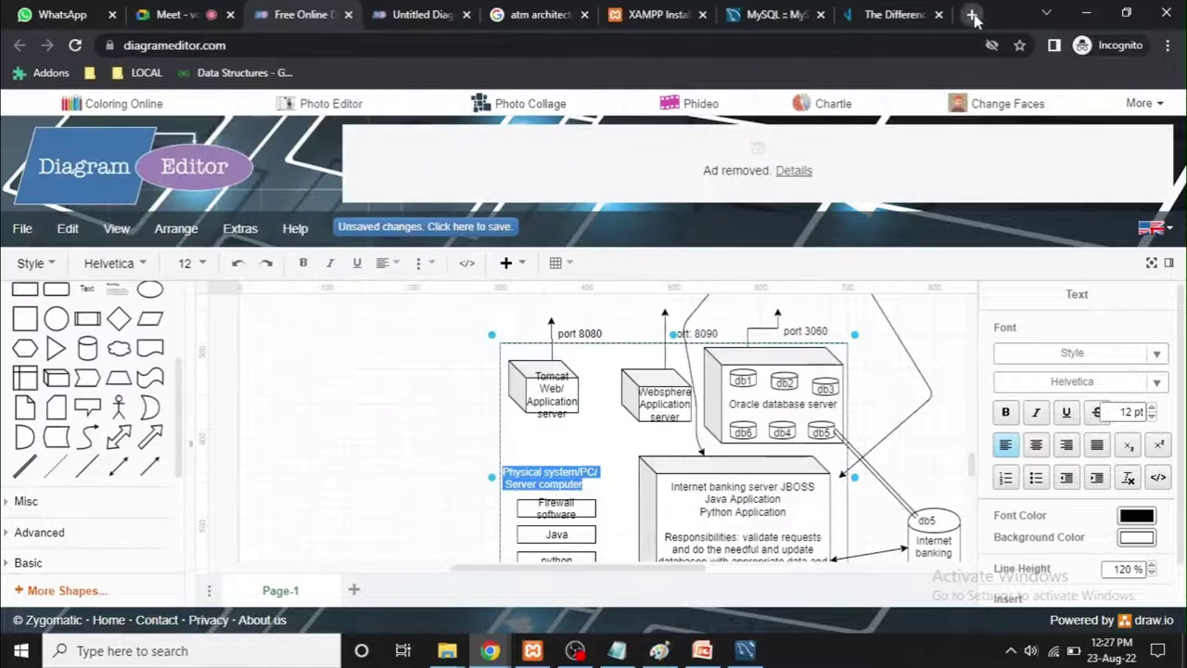
left_click(971, 14)
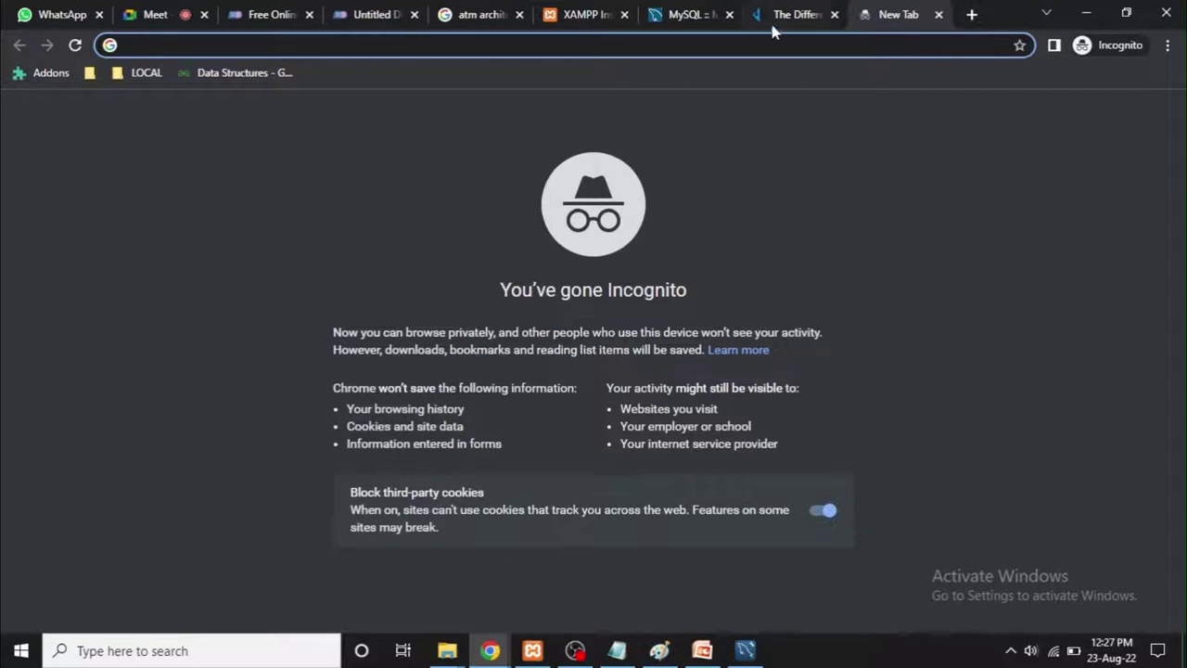
left_click(938, 14)
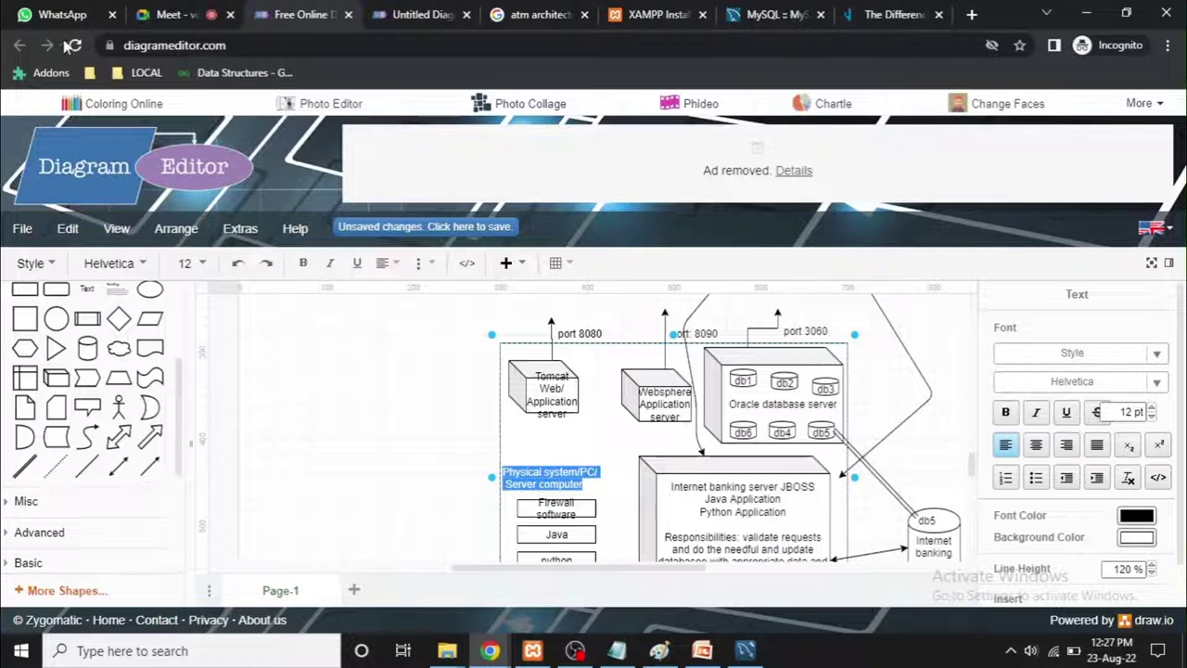
left_click(270, 47)
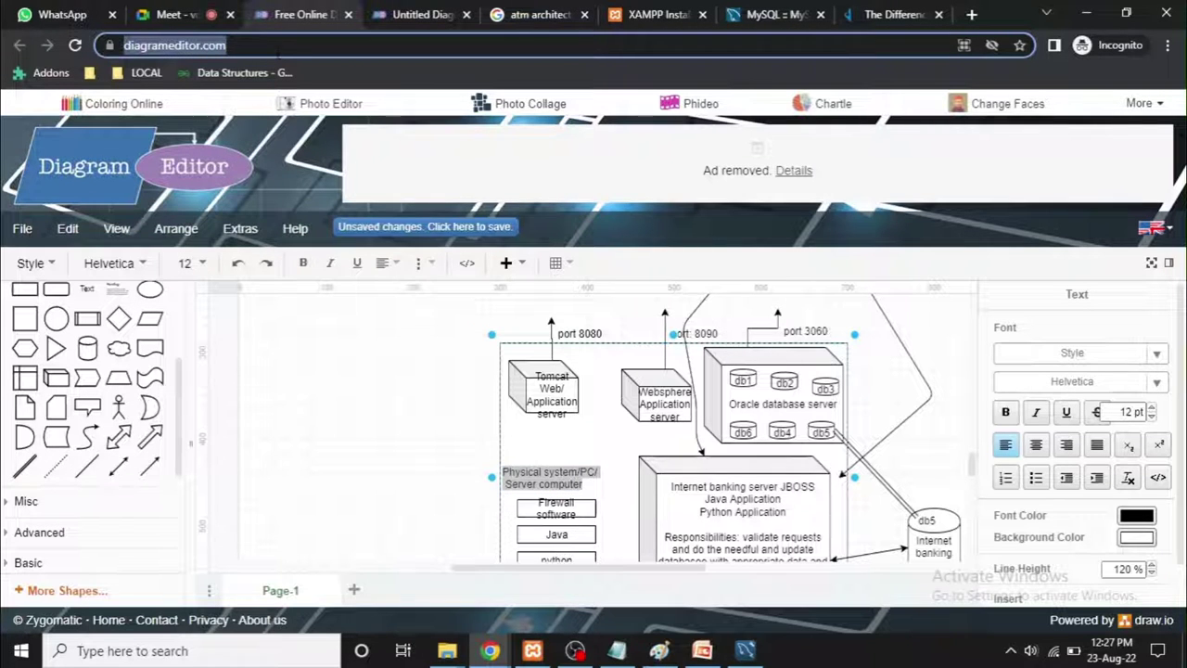
scroll(351, 342, "down", 3)
scroll(350, 341, "up", 3)
left_click_drag(521, 570, 593, 575)
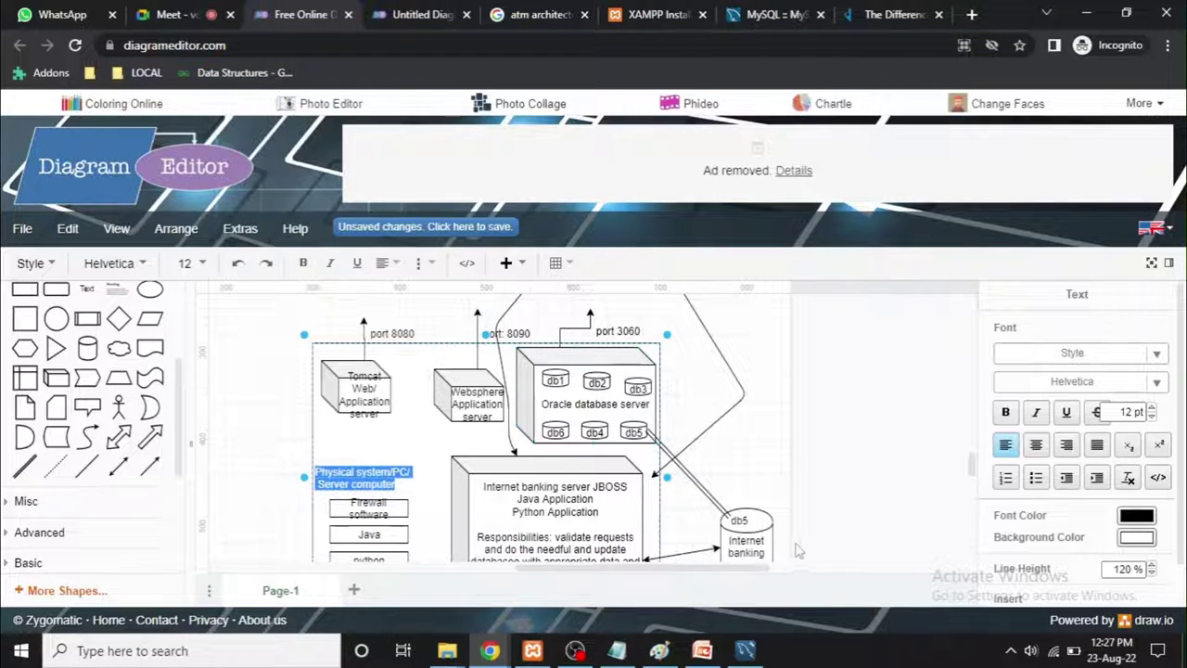